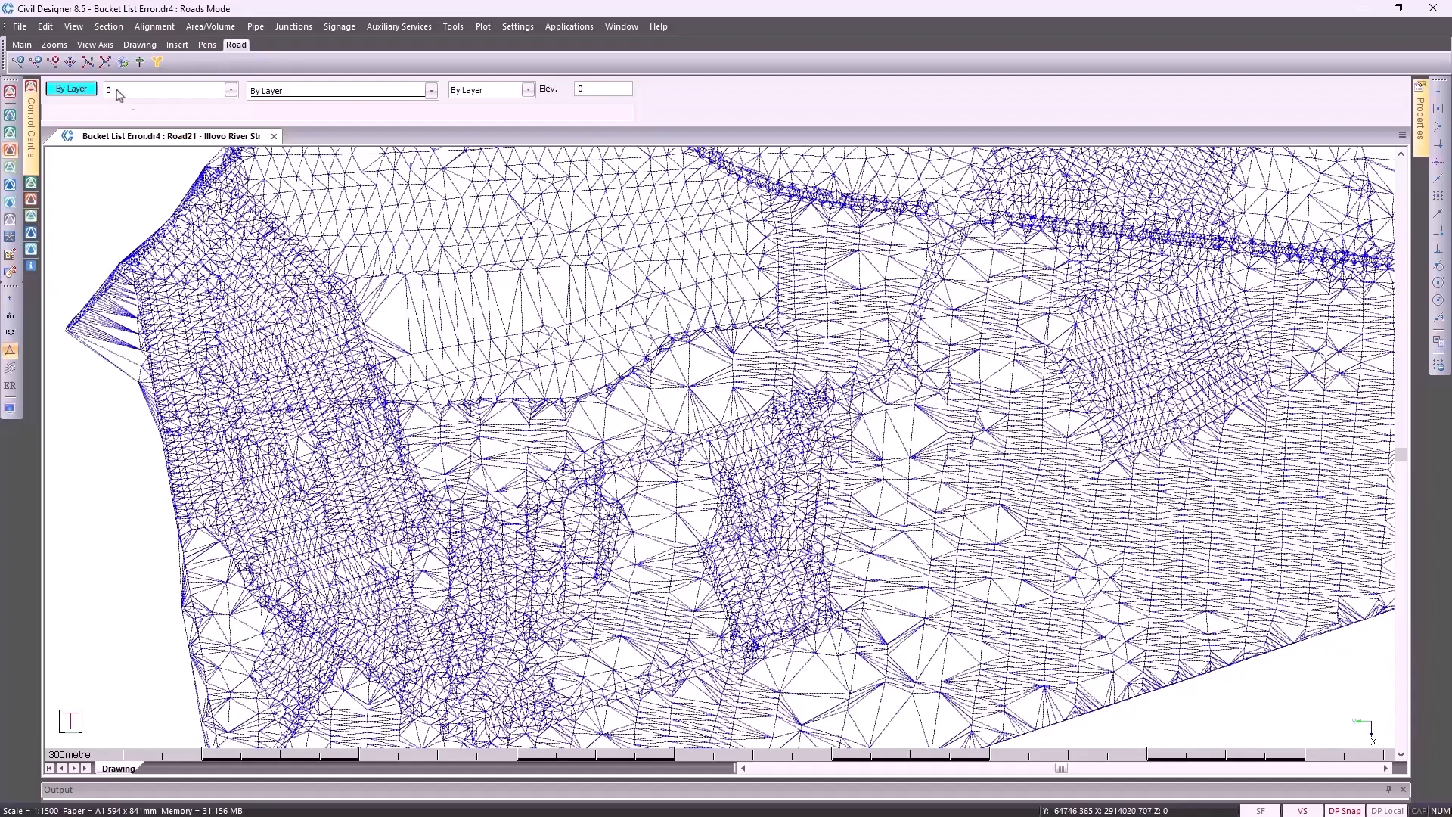
Step: Save the drawing under the name Bucket List Error1.dr4, replacing the existing file
left_click(23, 28)
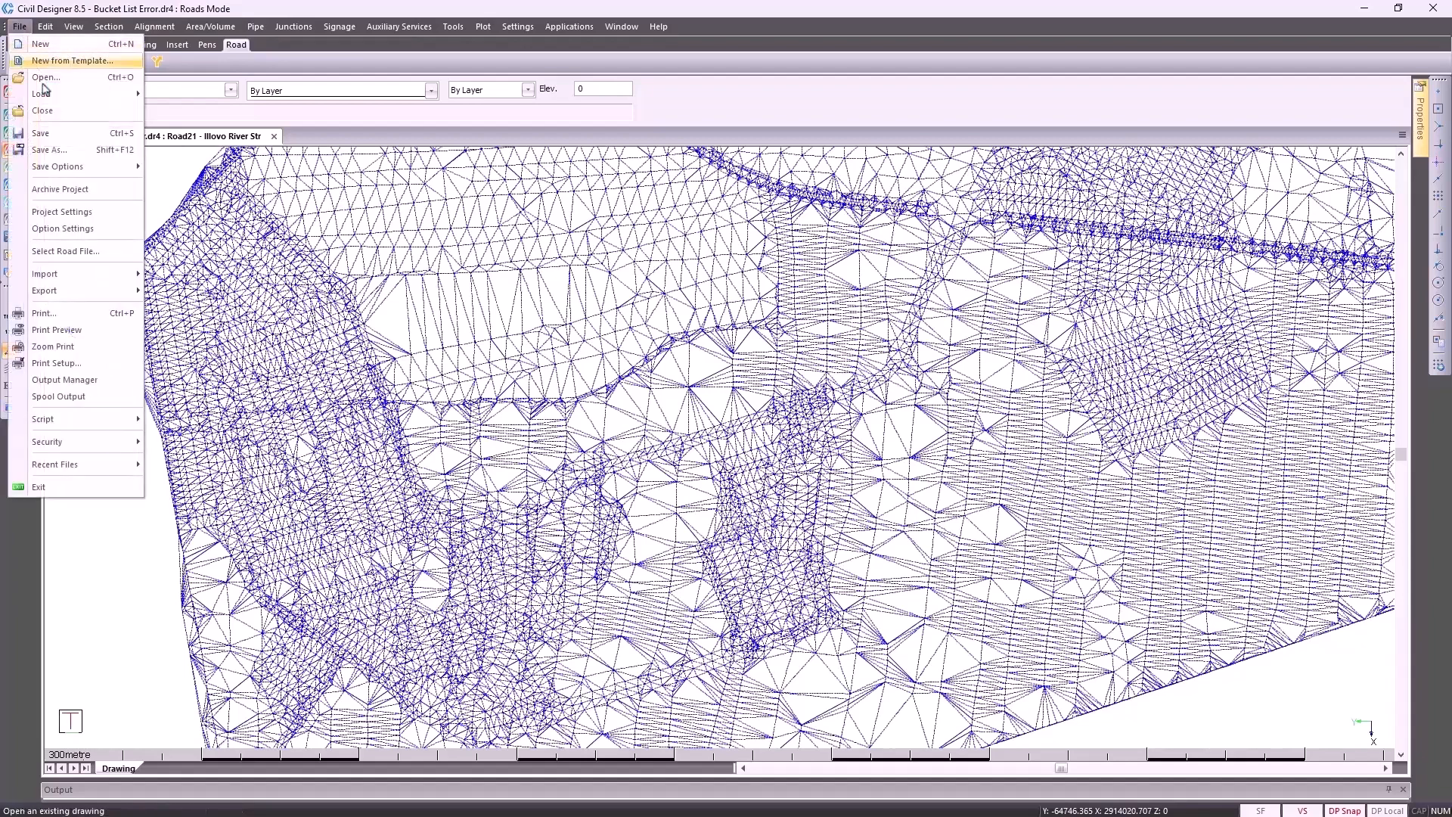
left_click(60, 150)
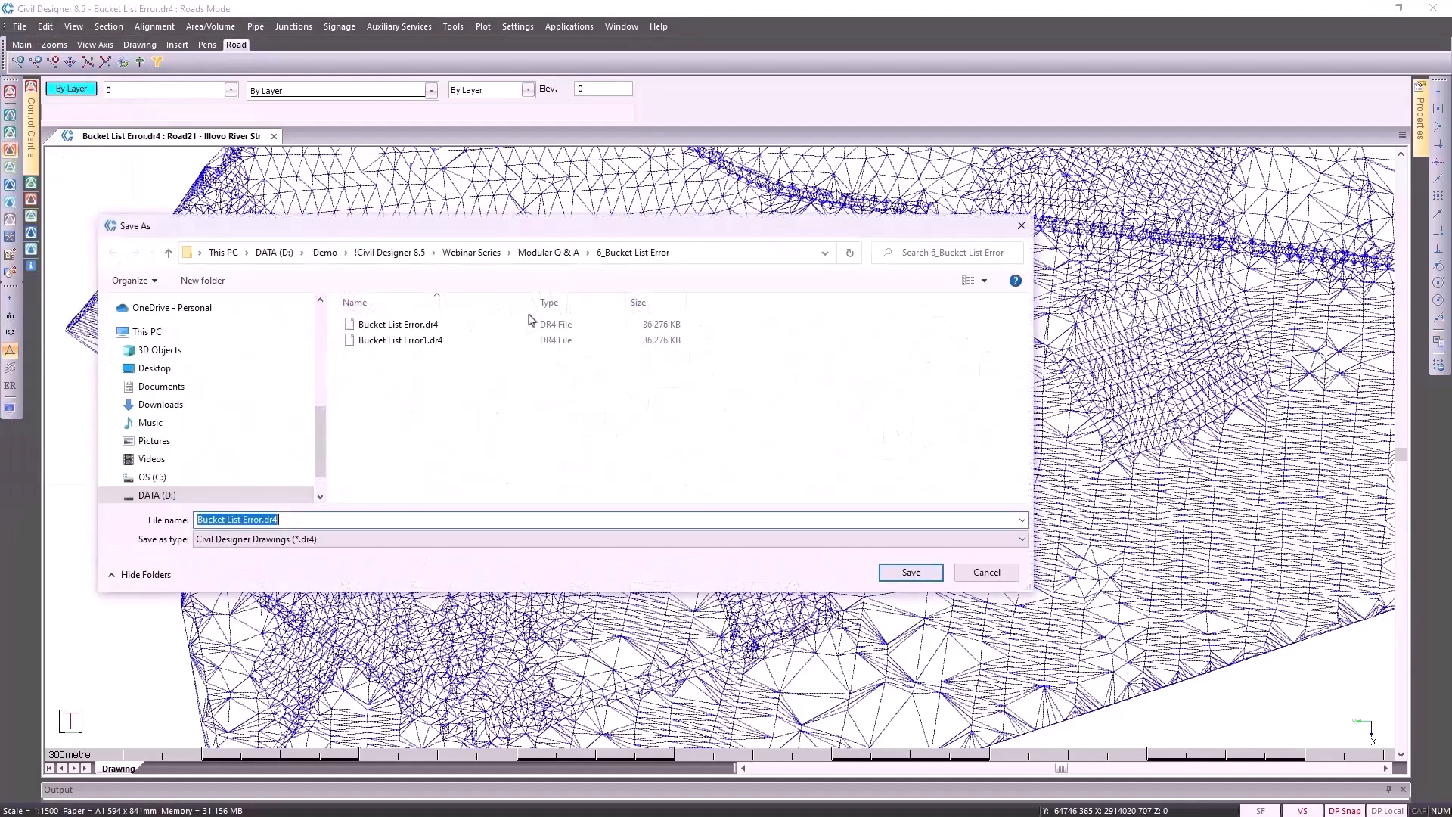
left_click(467, 339)
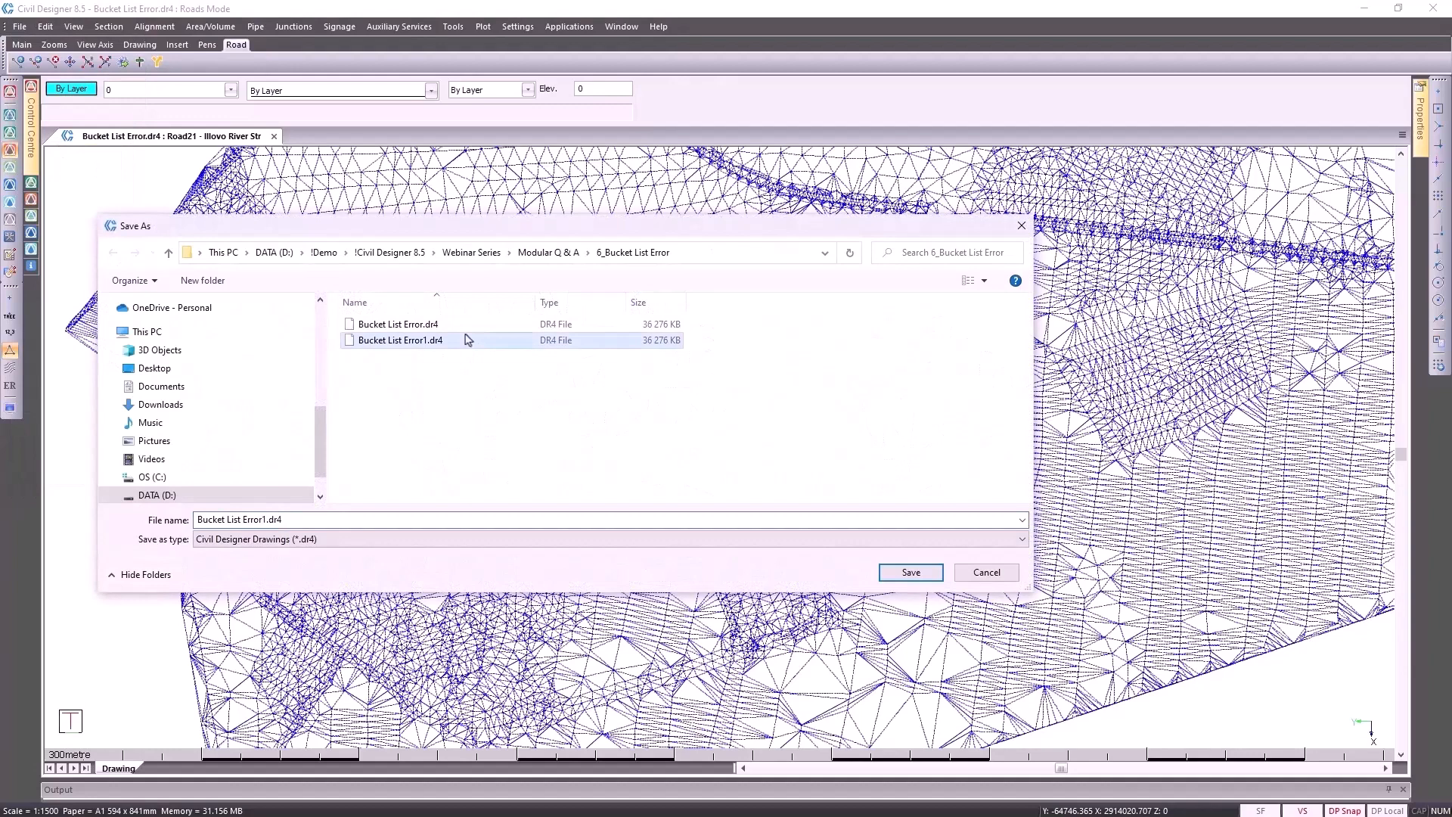
left_click(897, 574)
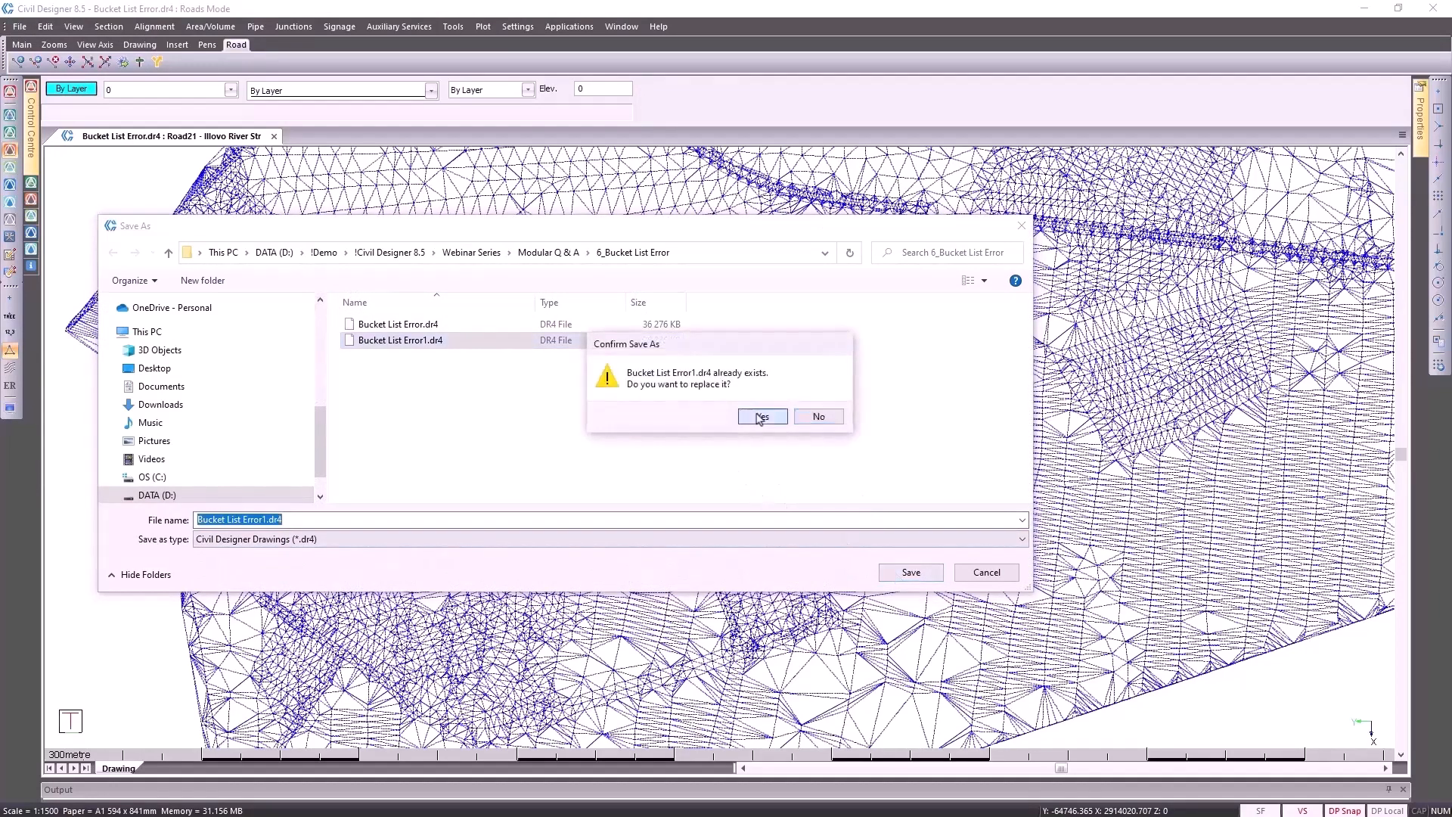
left_click(832, 416)
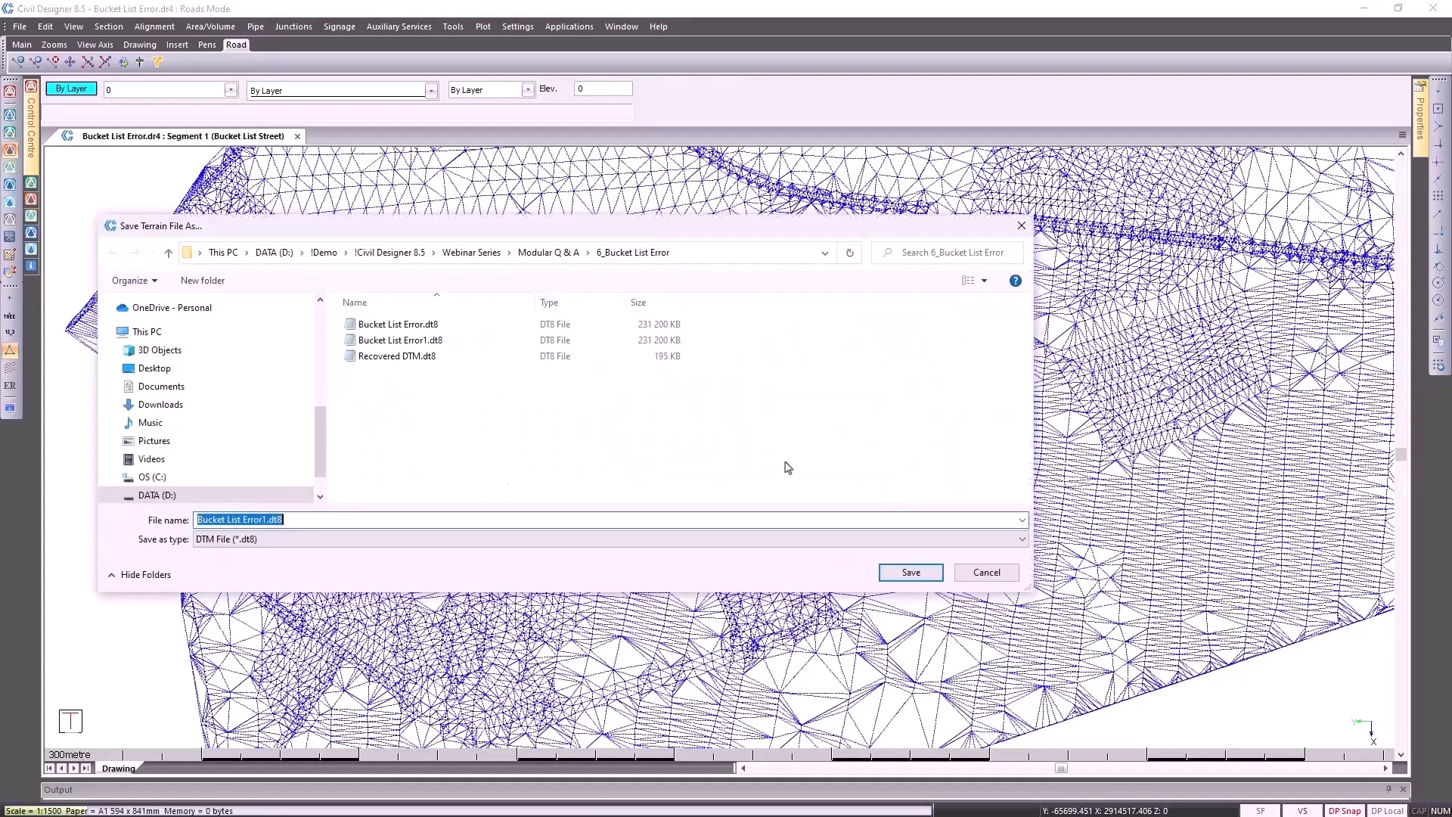
Step: Save the terrain file as Bucket List Error1.dt8, overwriting the existing file, and dismiss the resulting message
left_click(904, 576)
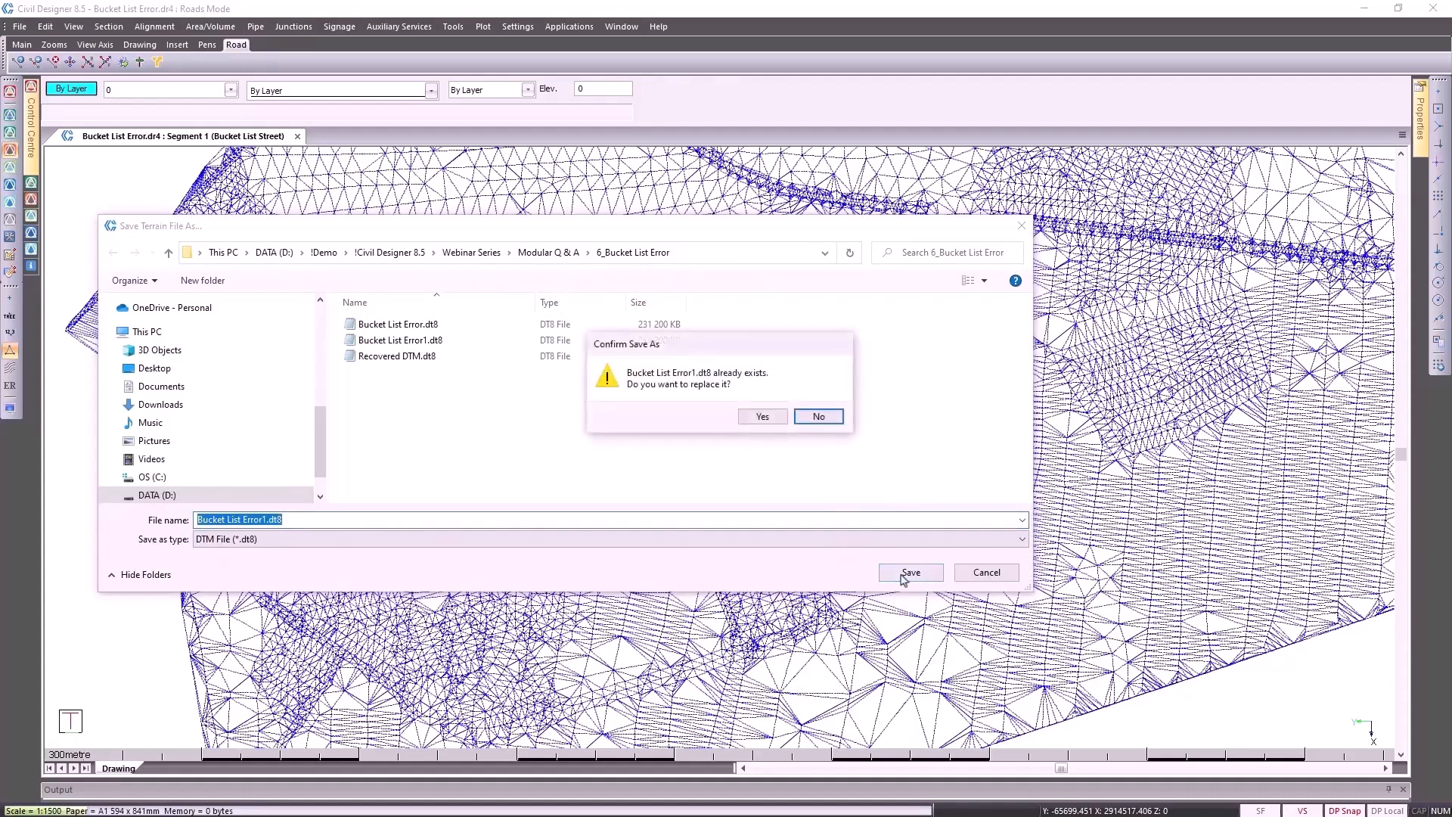
key("Left")
key("Return")
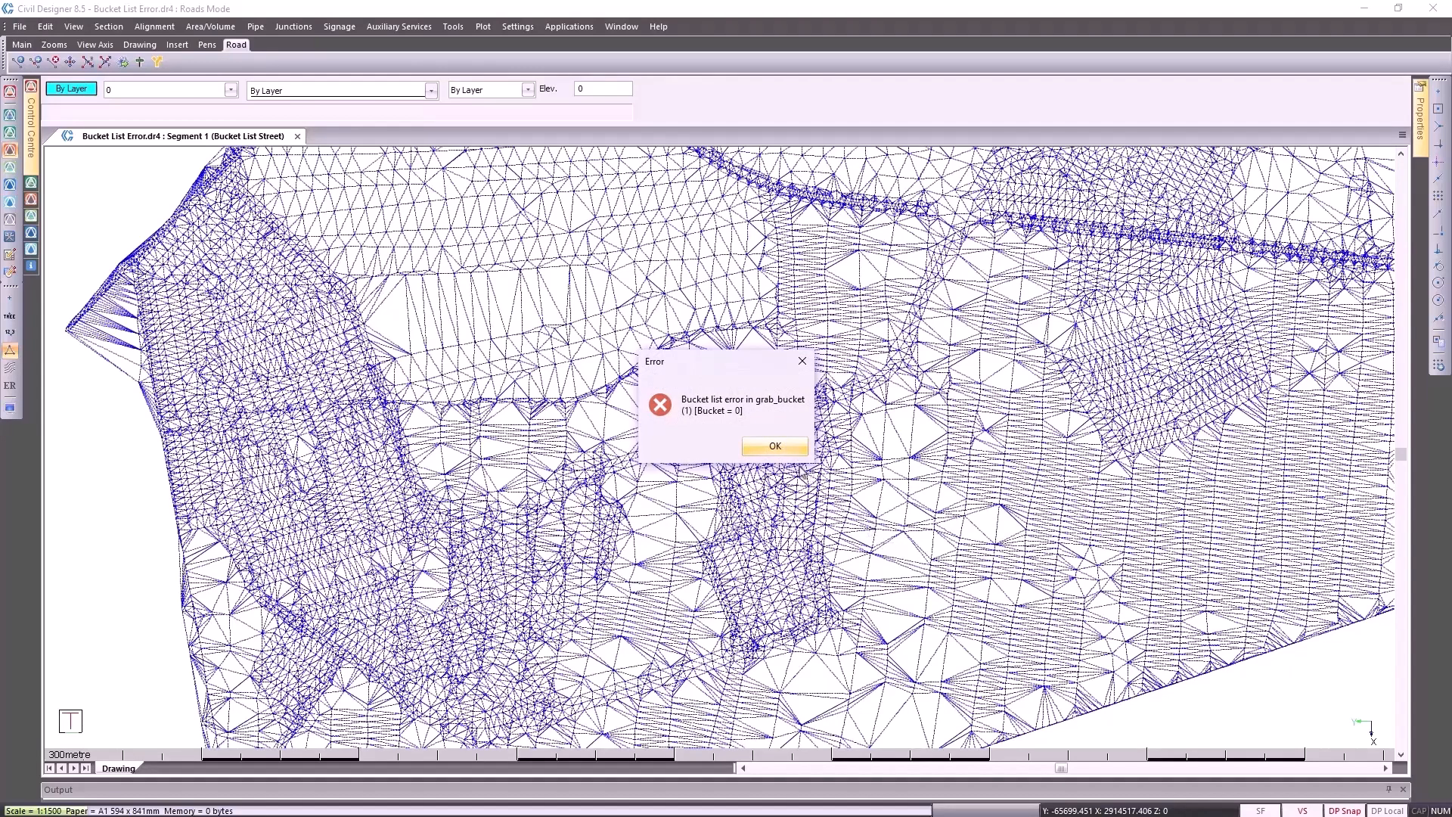
left_click(779, 448)
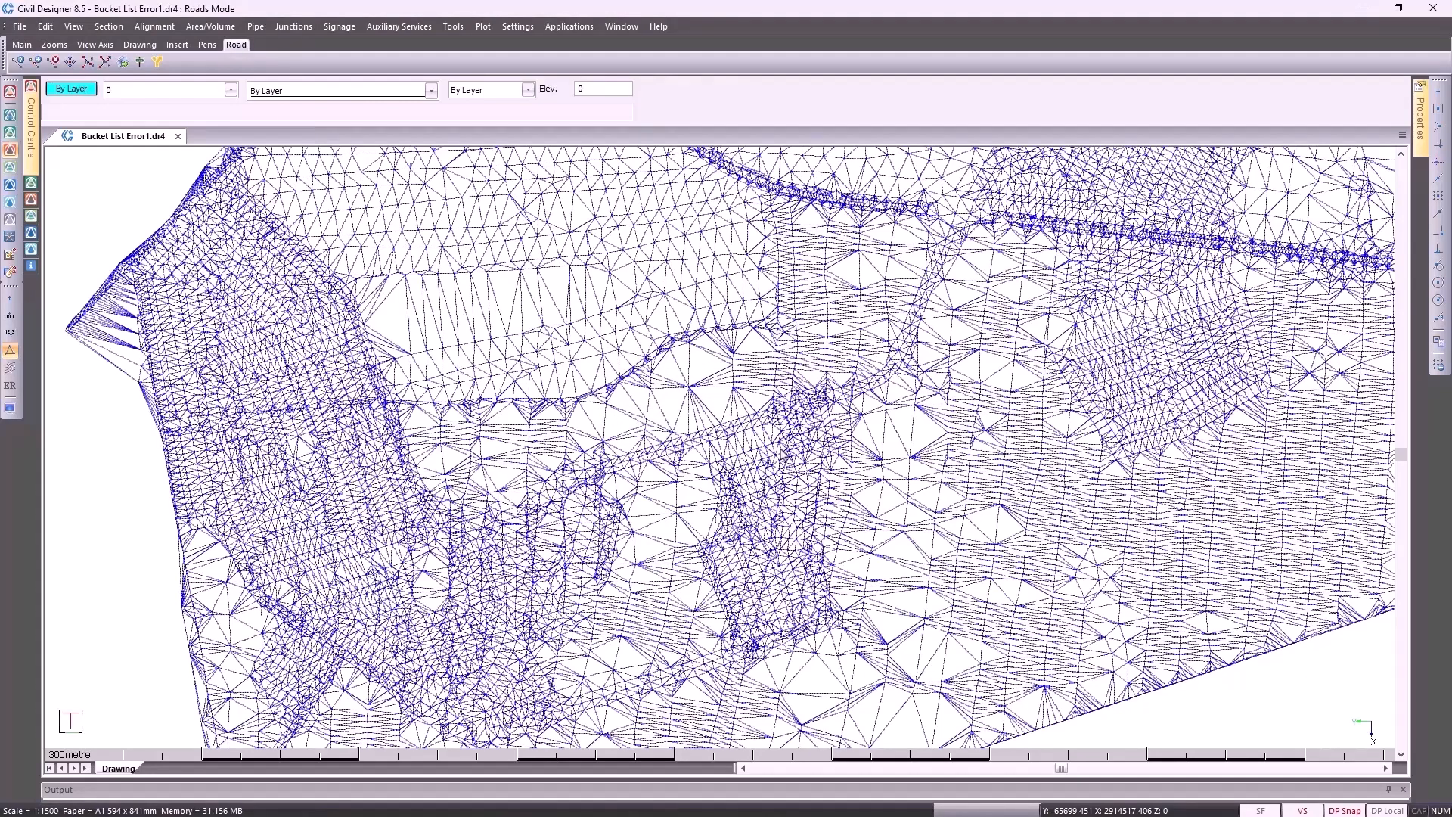
Step: Close the Bucket List Error1.dr4 drawing without saving the changes to the Bucket List Street segment
left_click(180, 139)
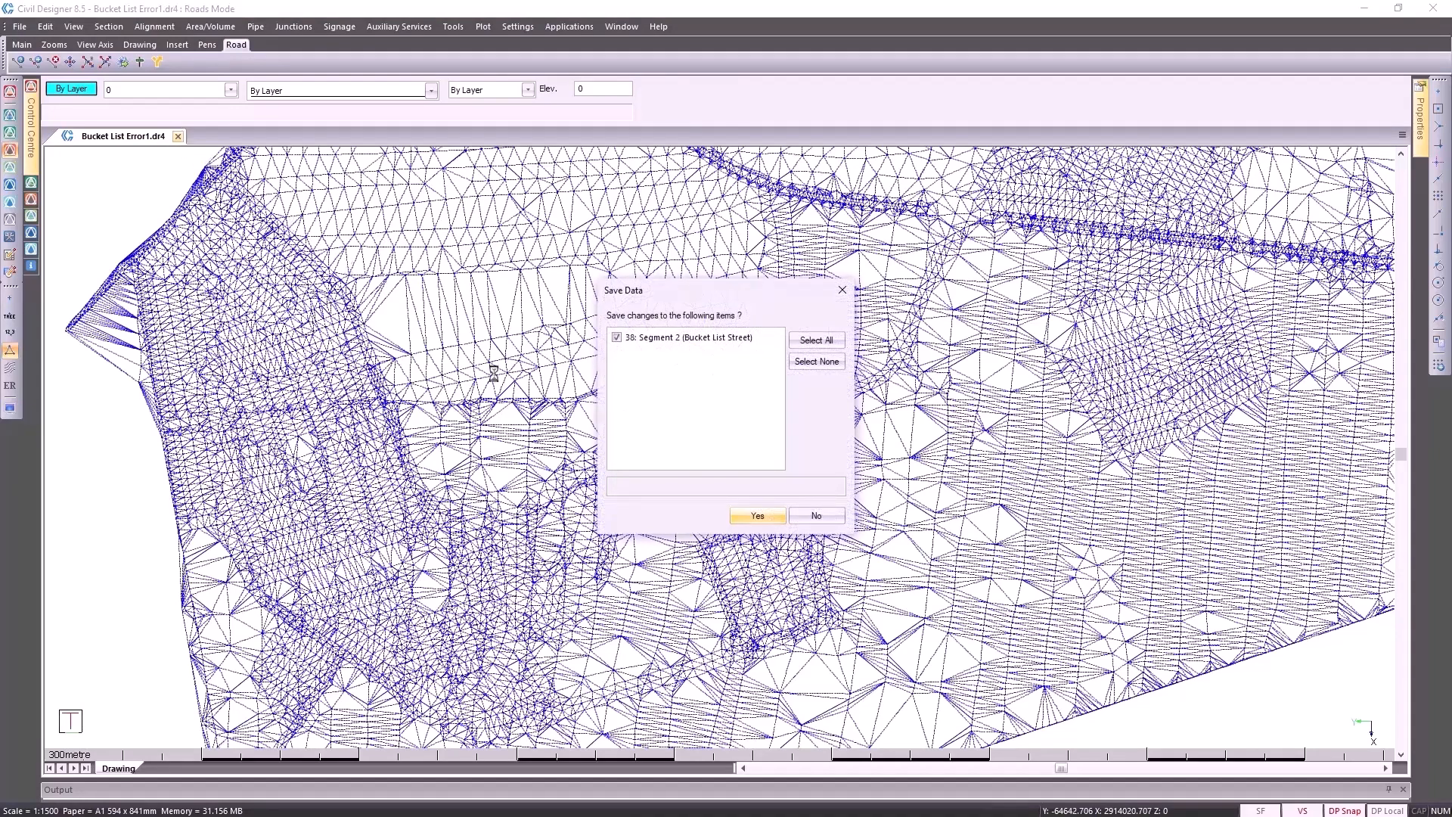
left_click(823, 517)
left_click(825, 522)
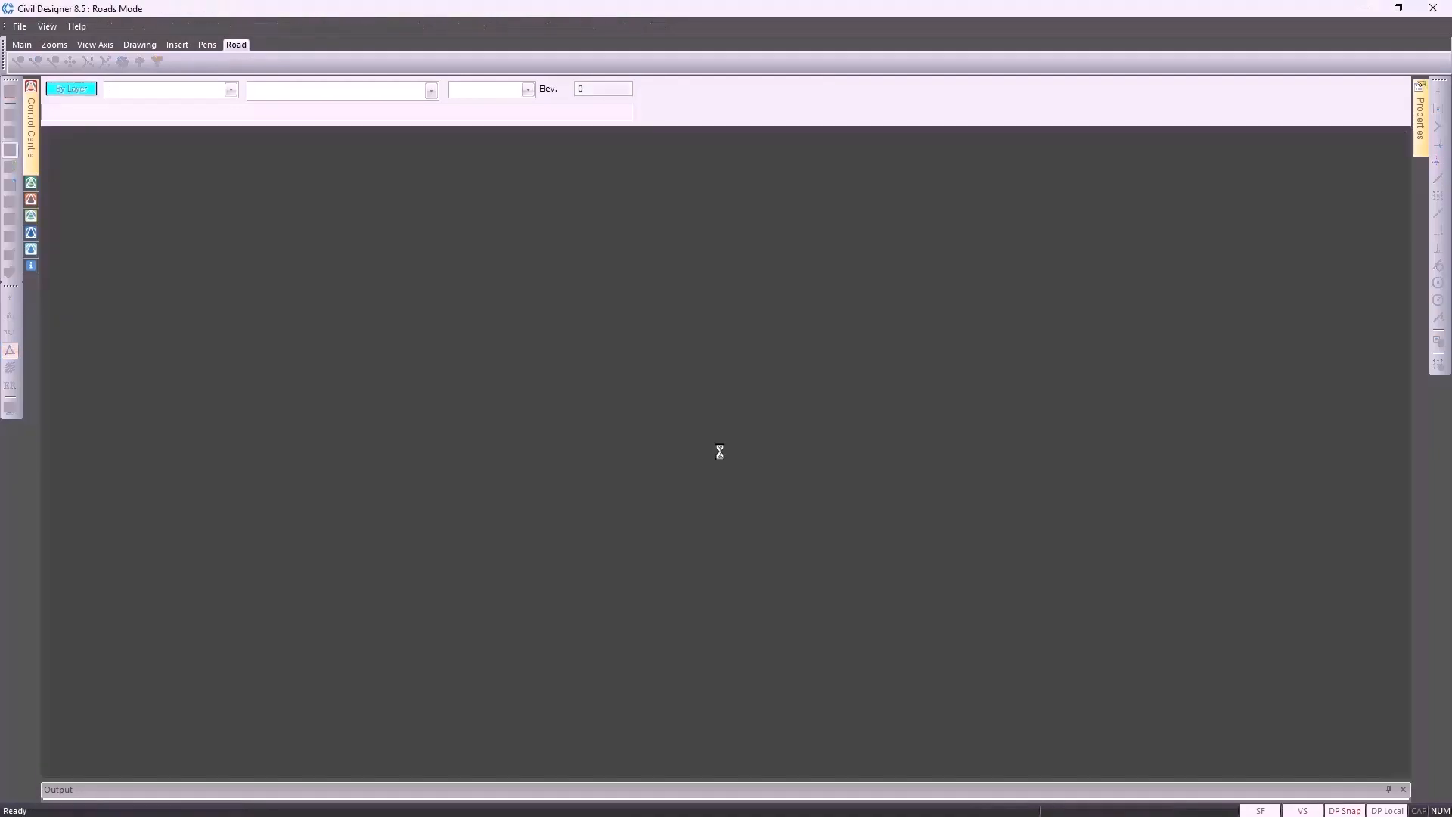
Step: Exit the program and relaunch Civil Designer 8.5 from the desktop in a maximized window
left_click(21, 27)
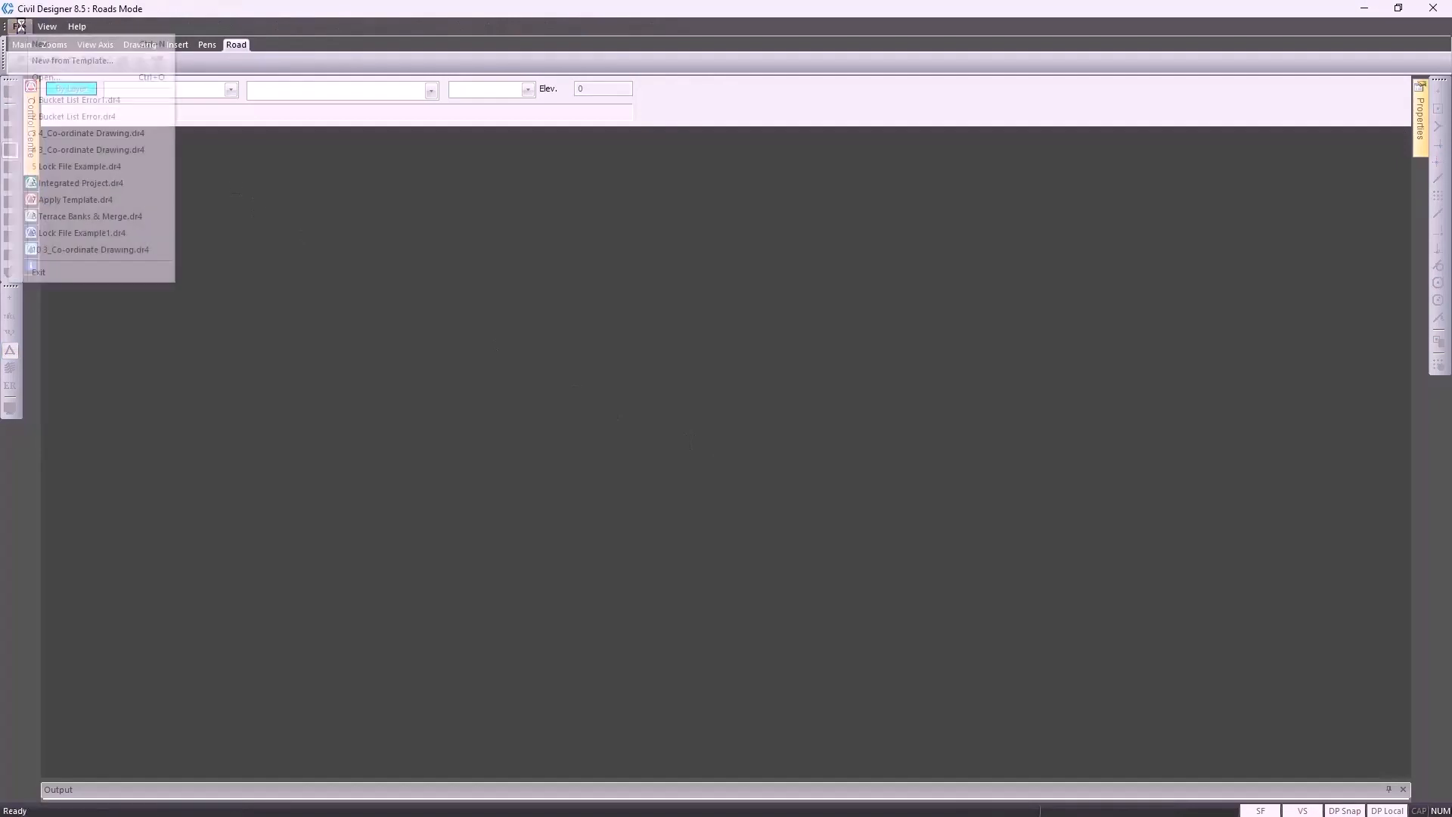
left_click(67, 277)
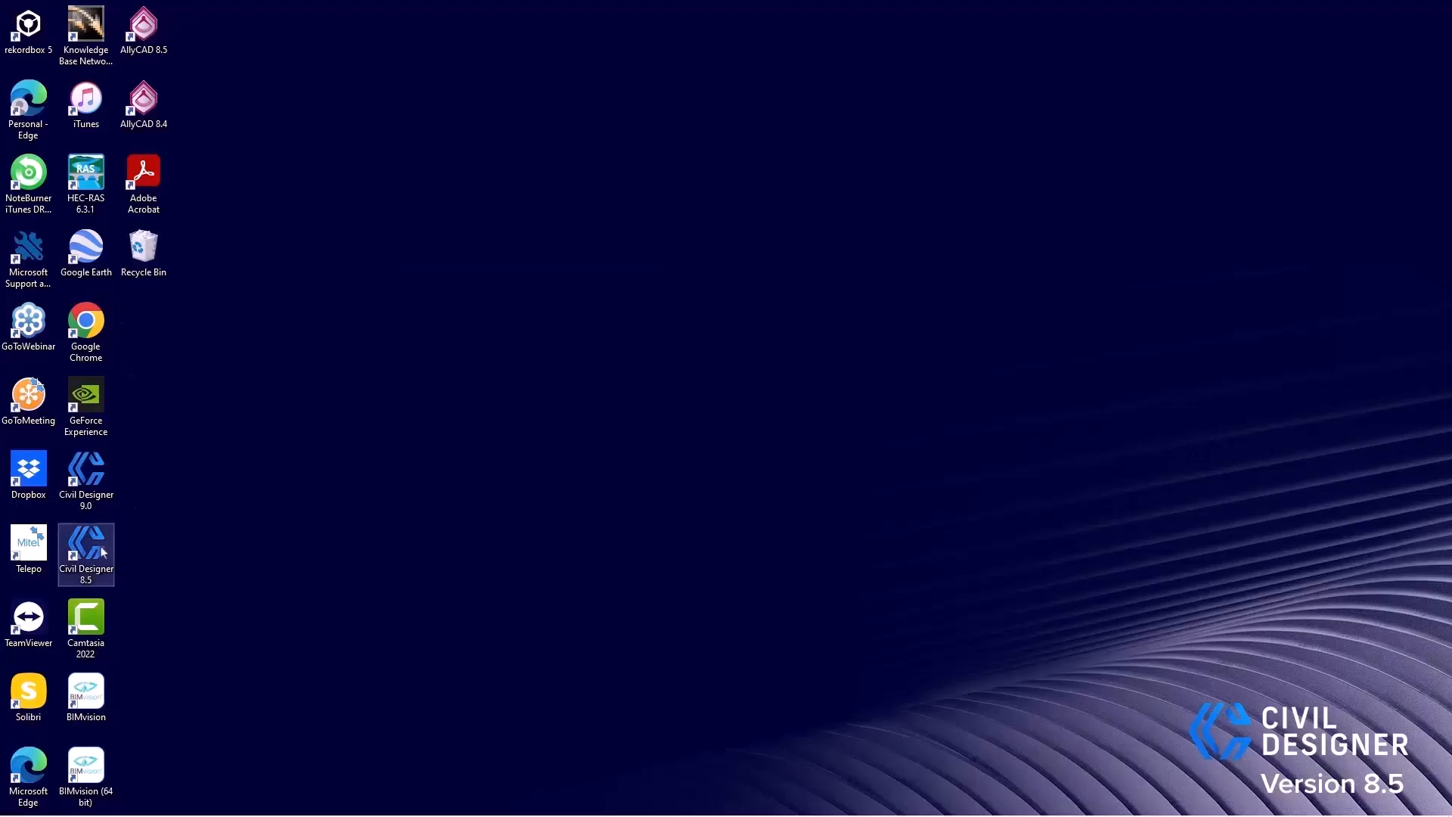
double_click(103, 552)
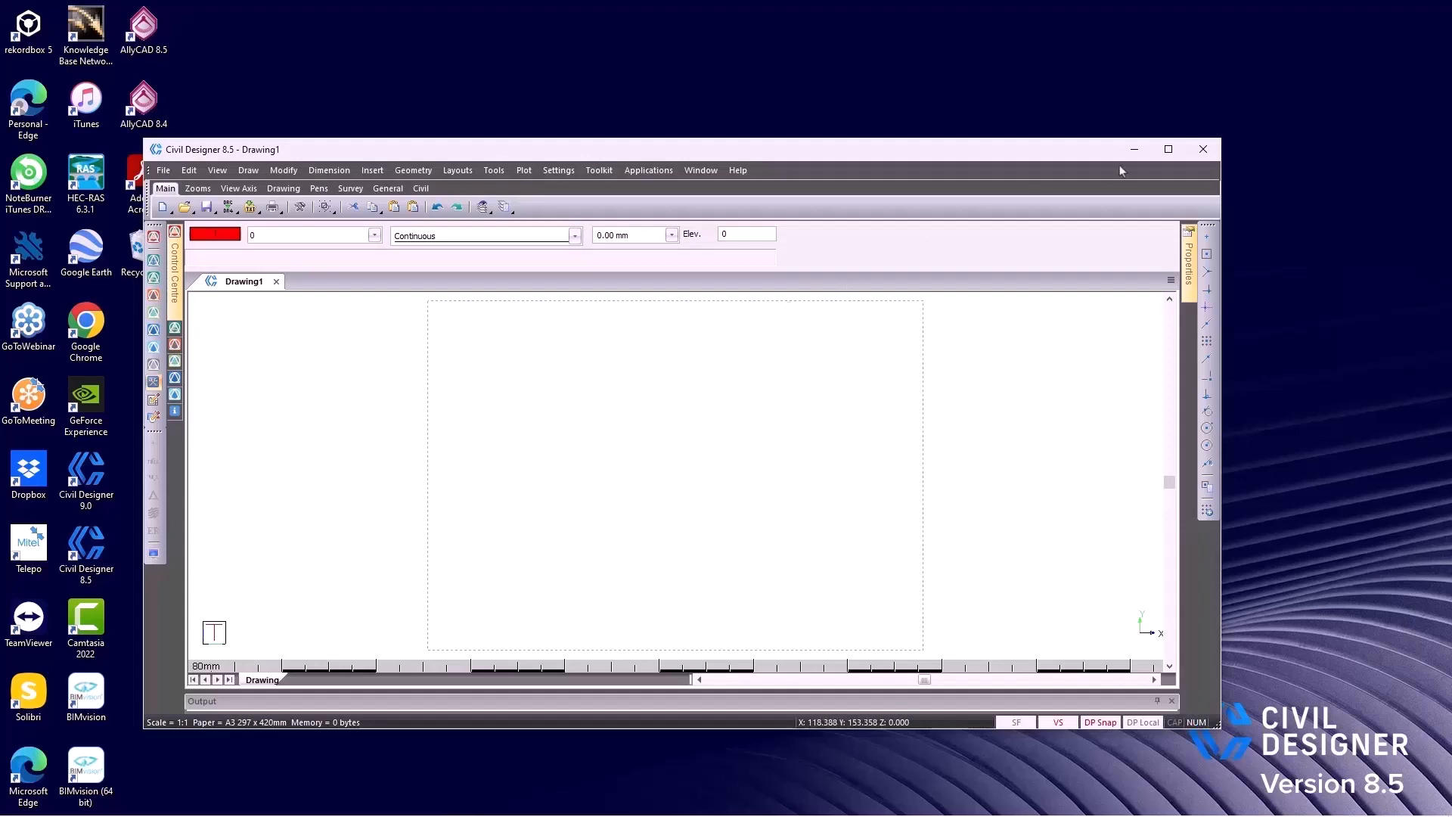
left_click(1169, 150)
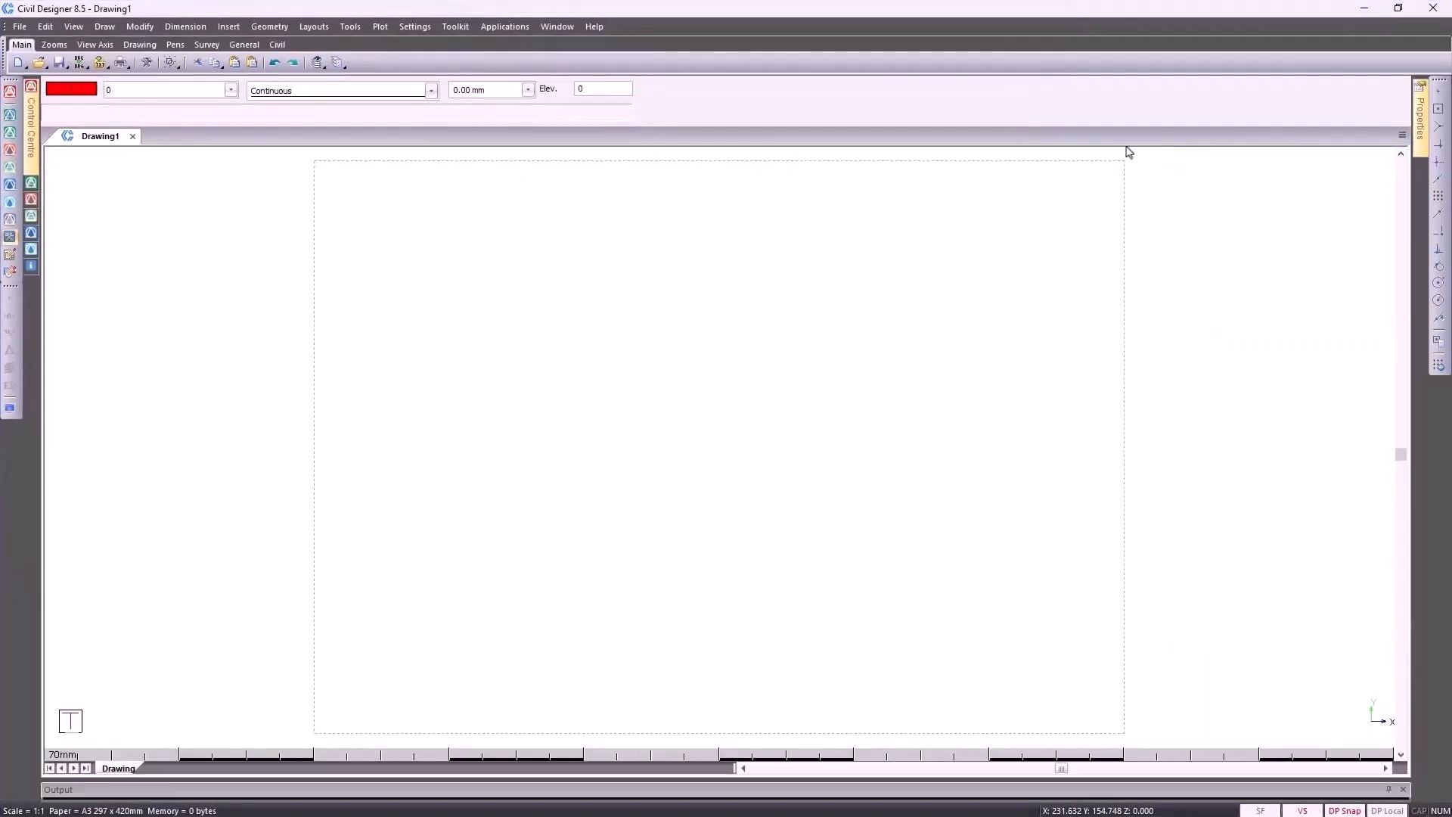
Step: Activate Terrain Mode and run Rebuild DBase on the terrain file Bucket List Error1.dt8
left_click(10, 134)
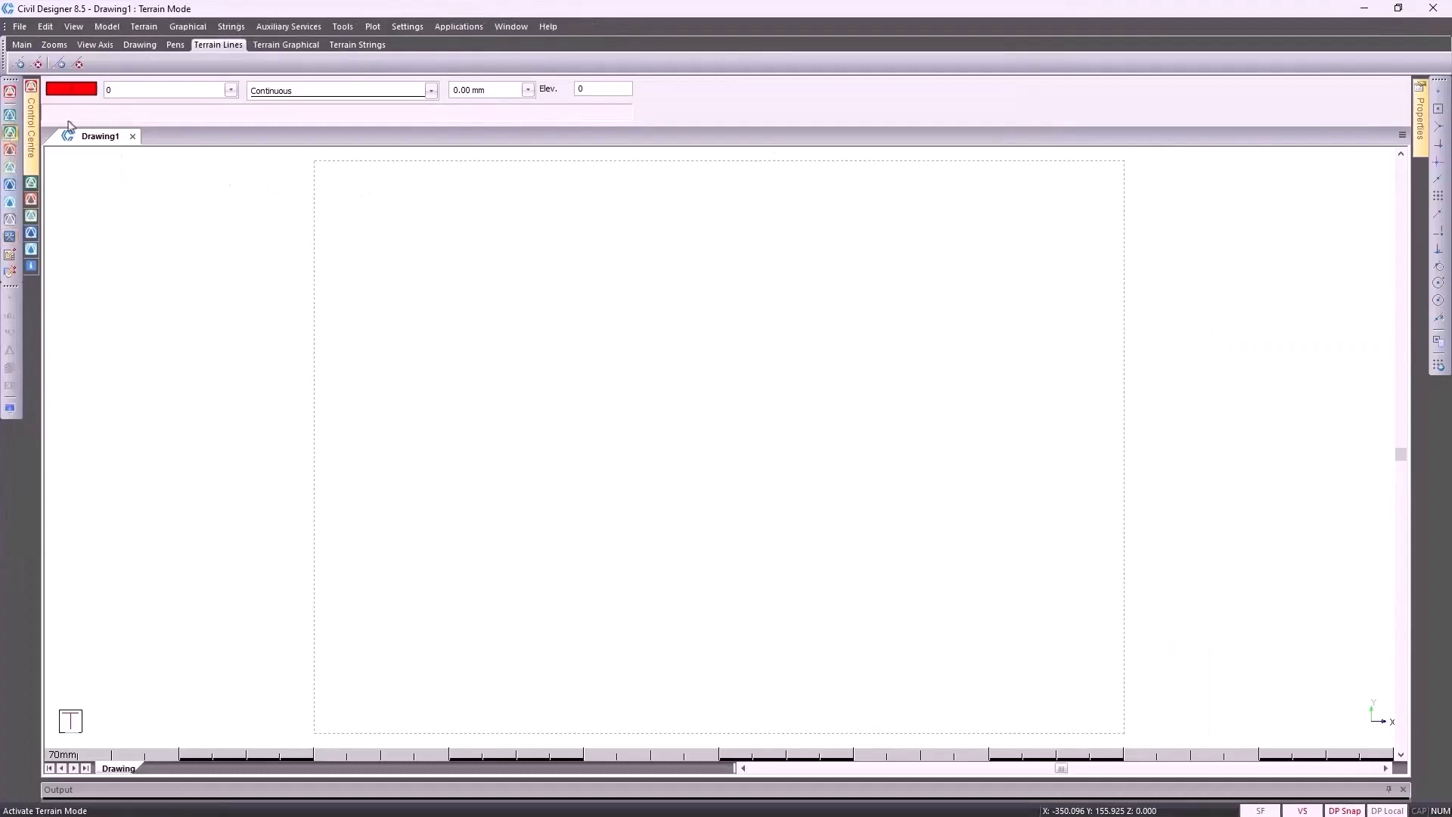
left_click(342, 27)
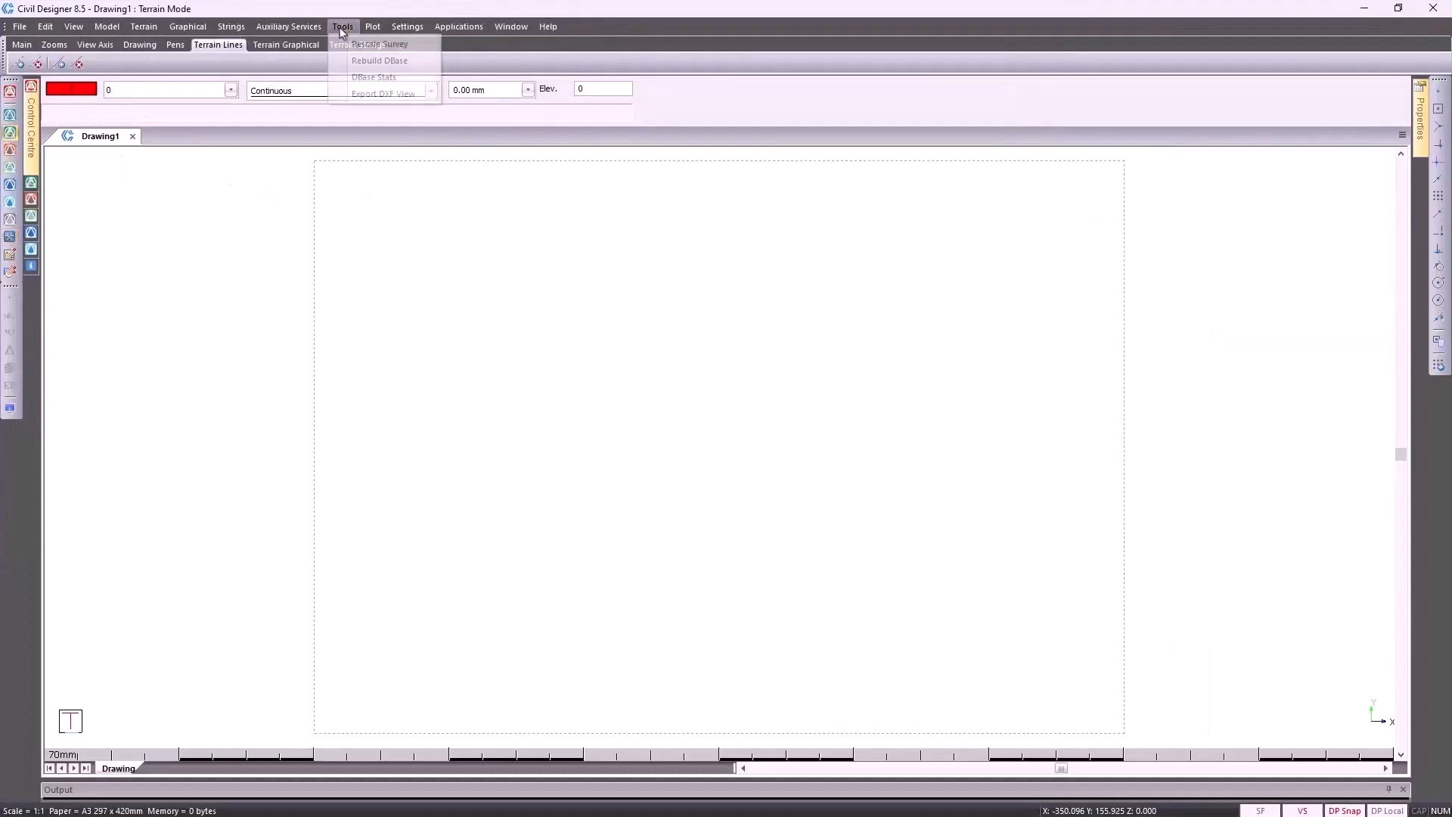
left_click(418, 60)
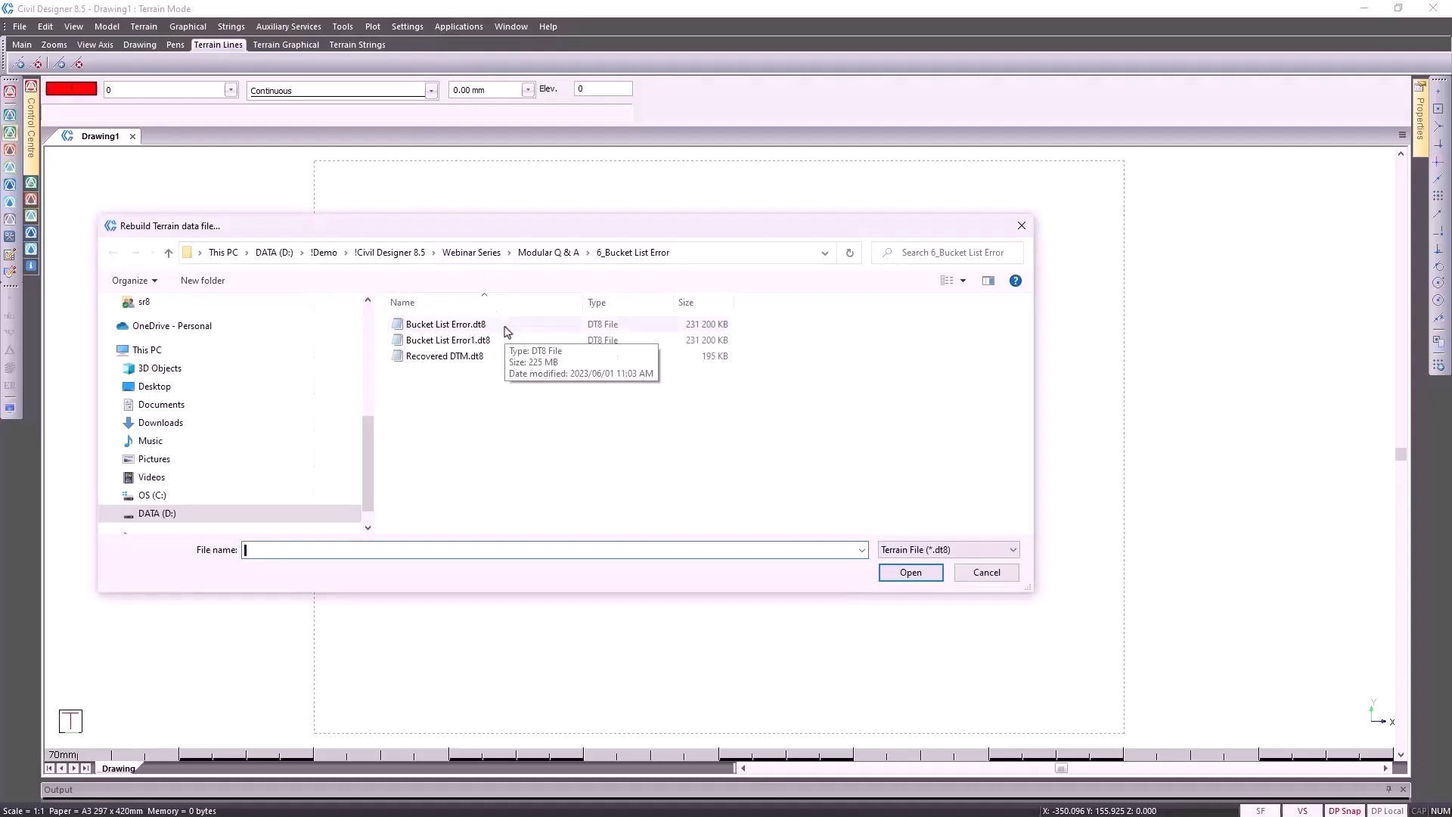
left_click(507, 332)
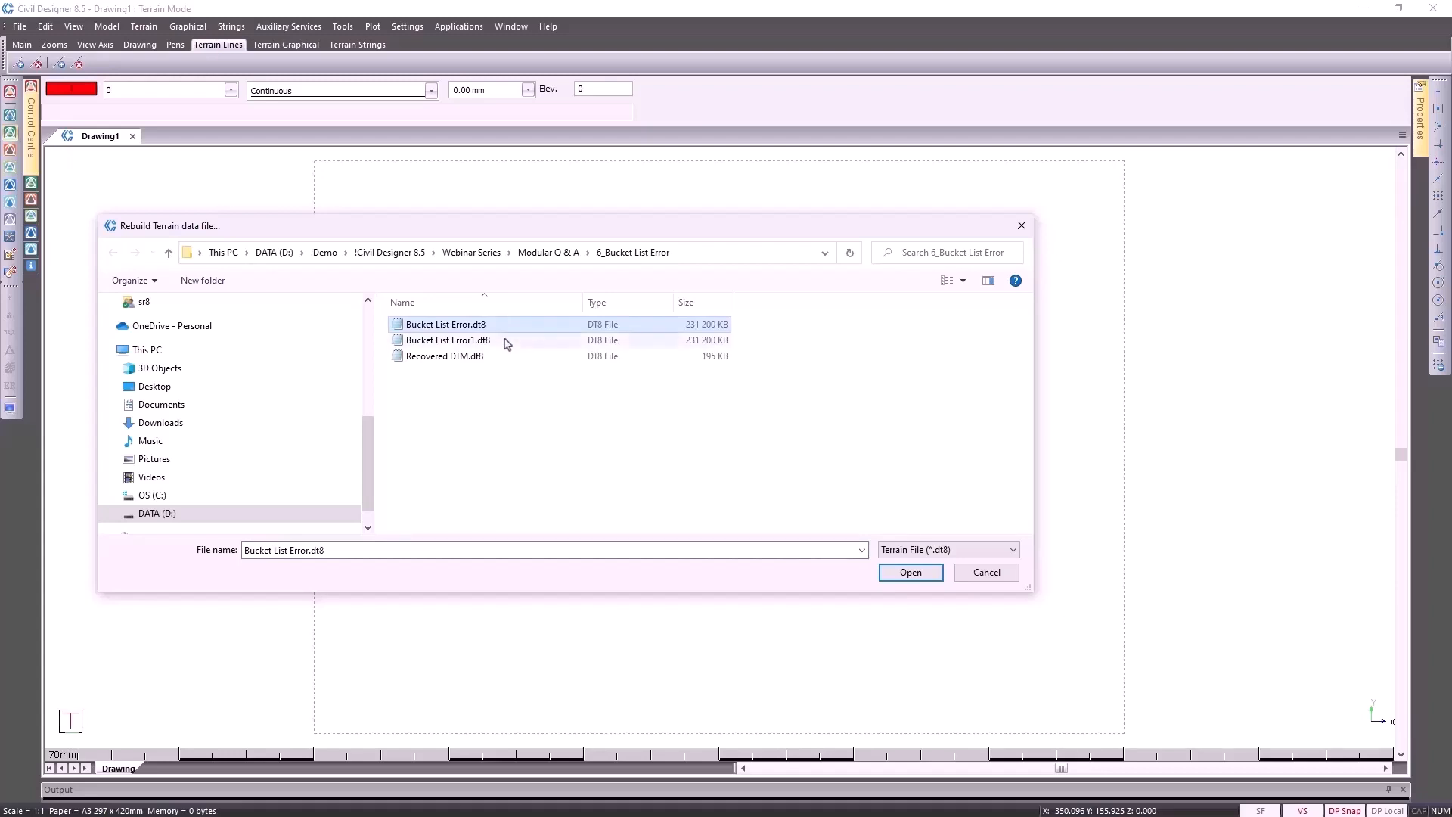
left_click(507, 342)
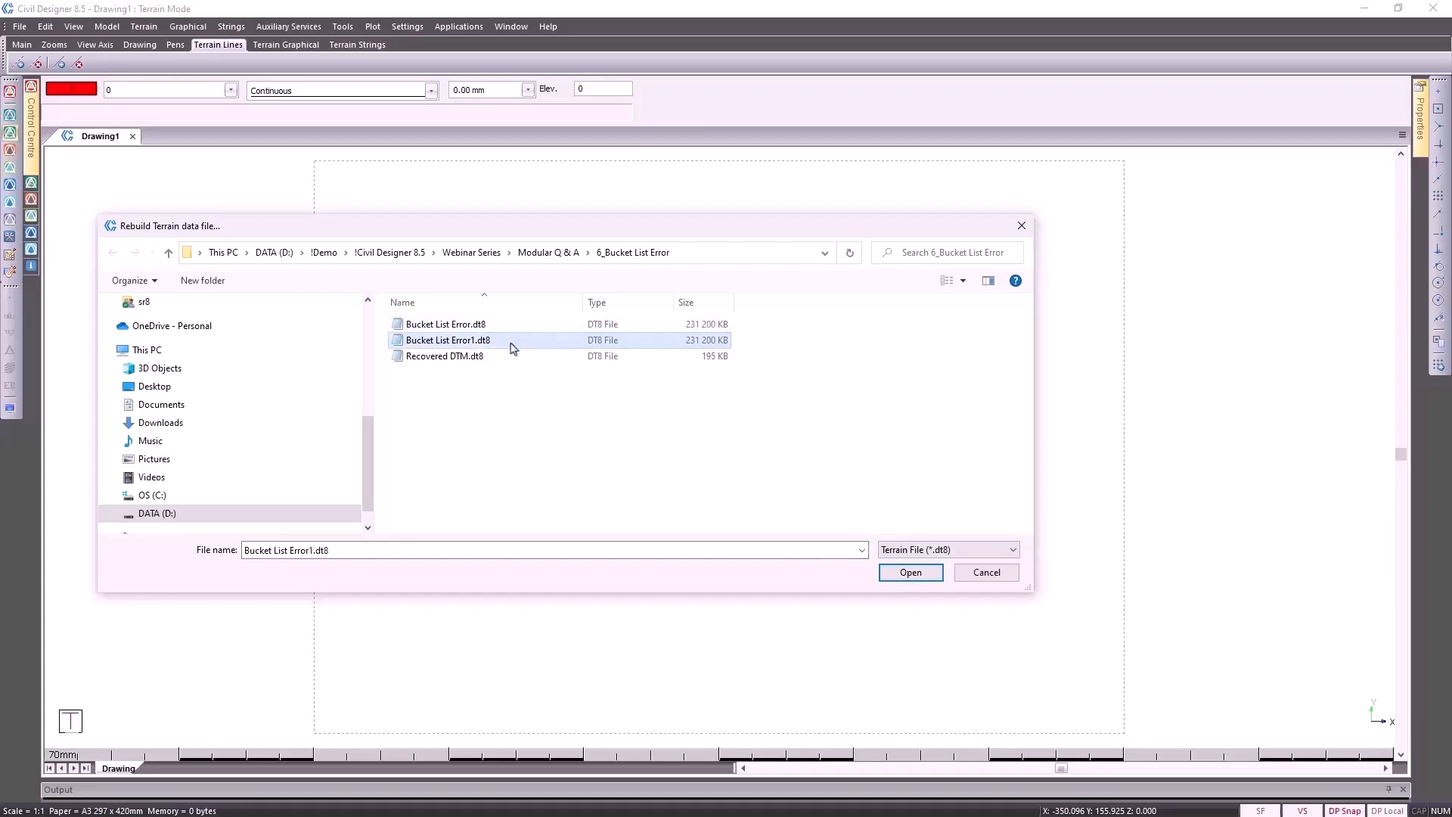
left_click(902, 578)
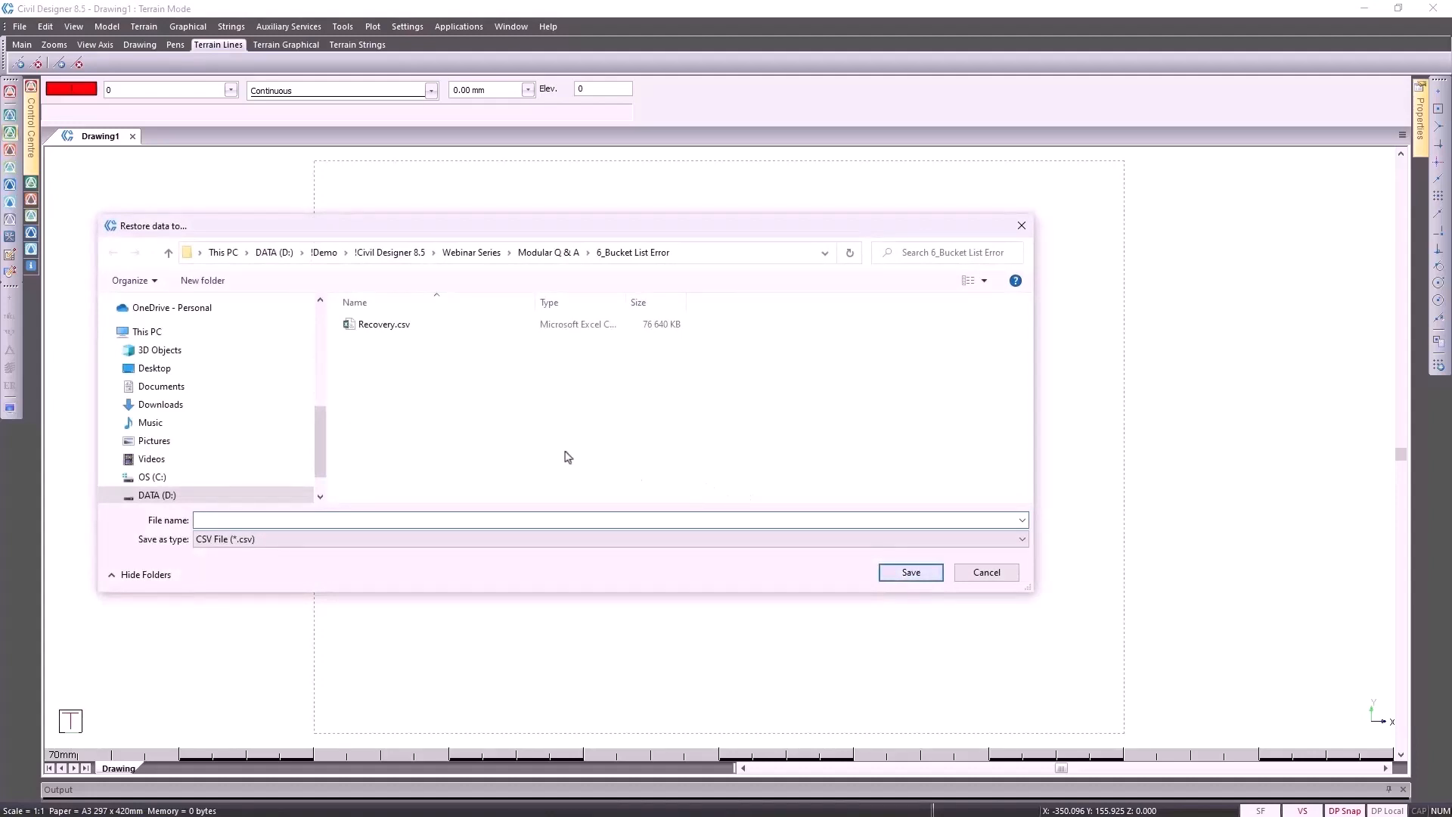
Step: Restore the rebuilt terrain data to Recovery.csv, replacing the existing file
left_click(402, 326)
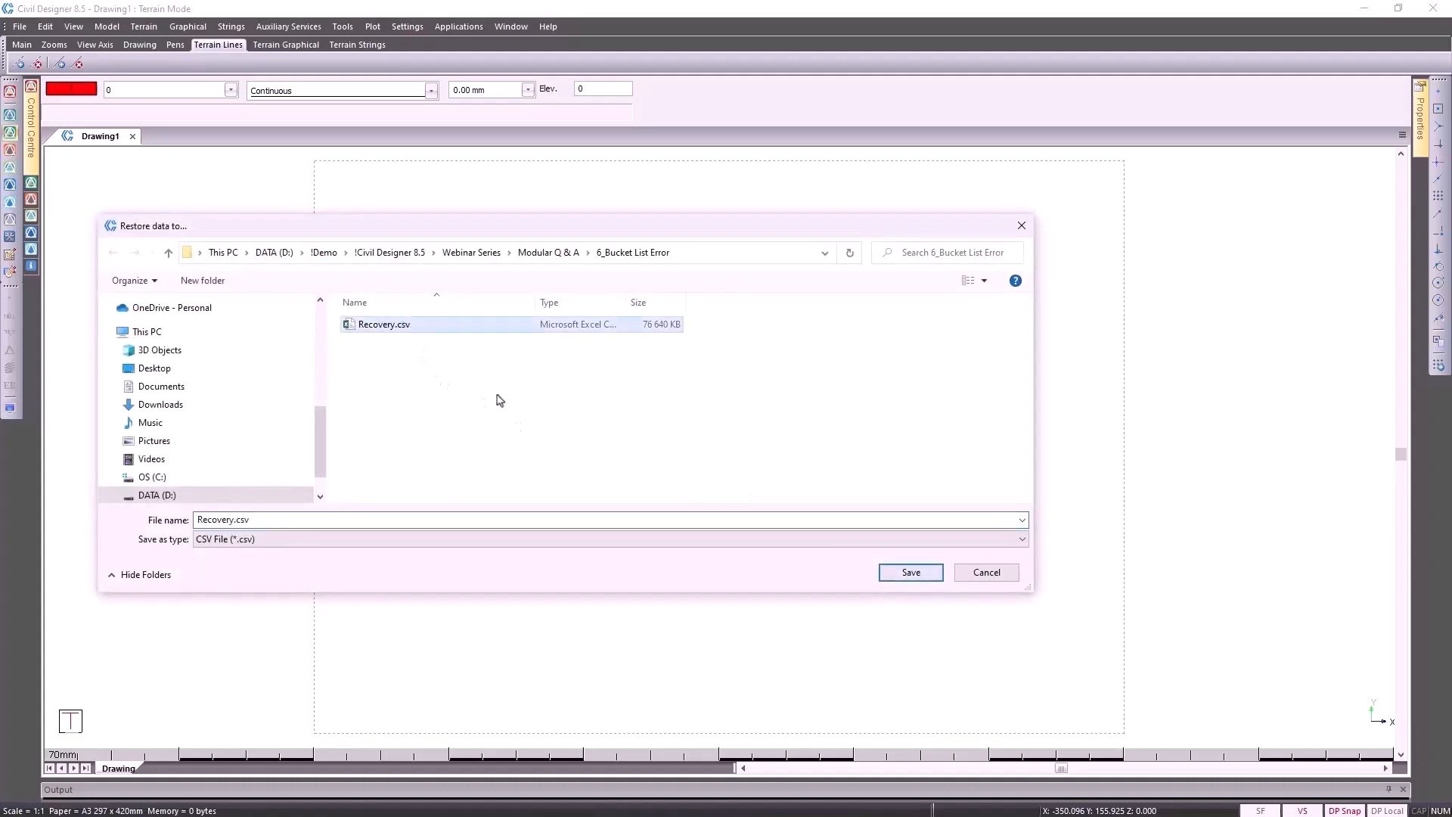
left_click(897, 577)
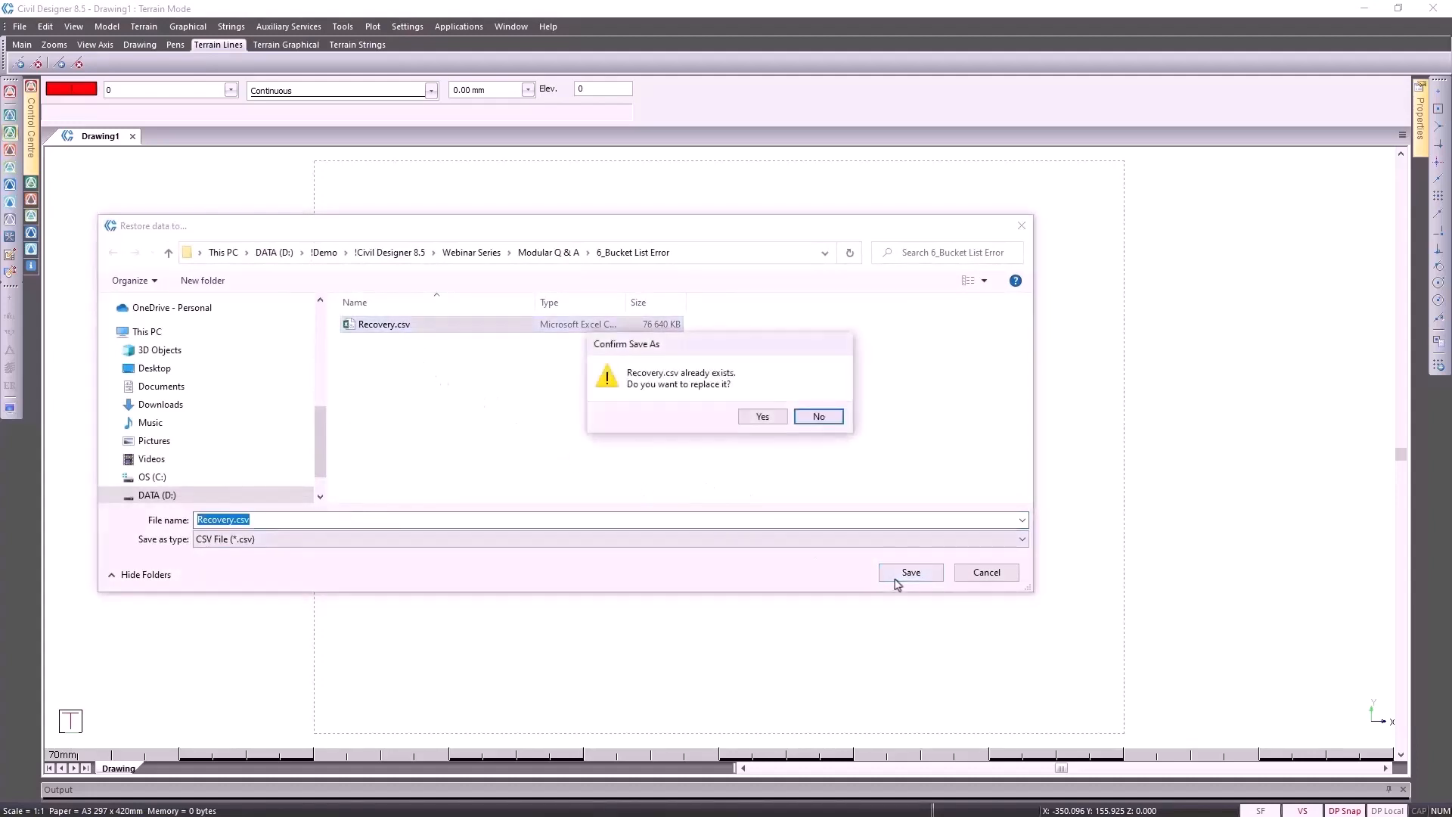
left_click(779, 421)
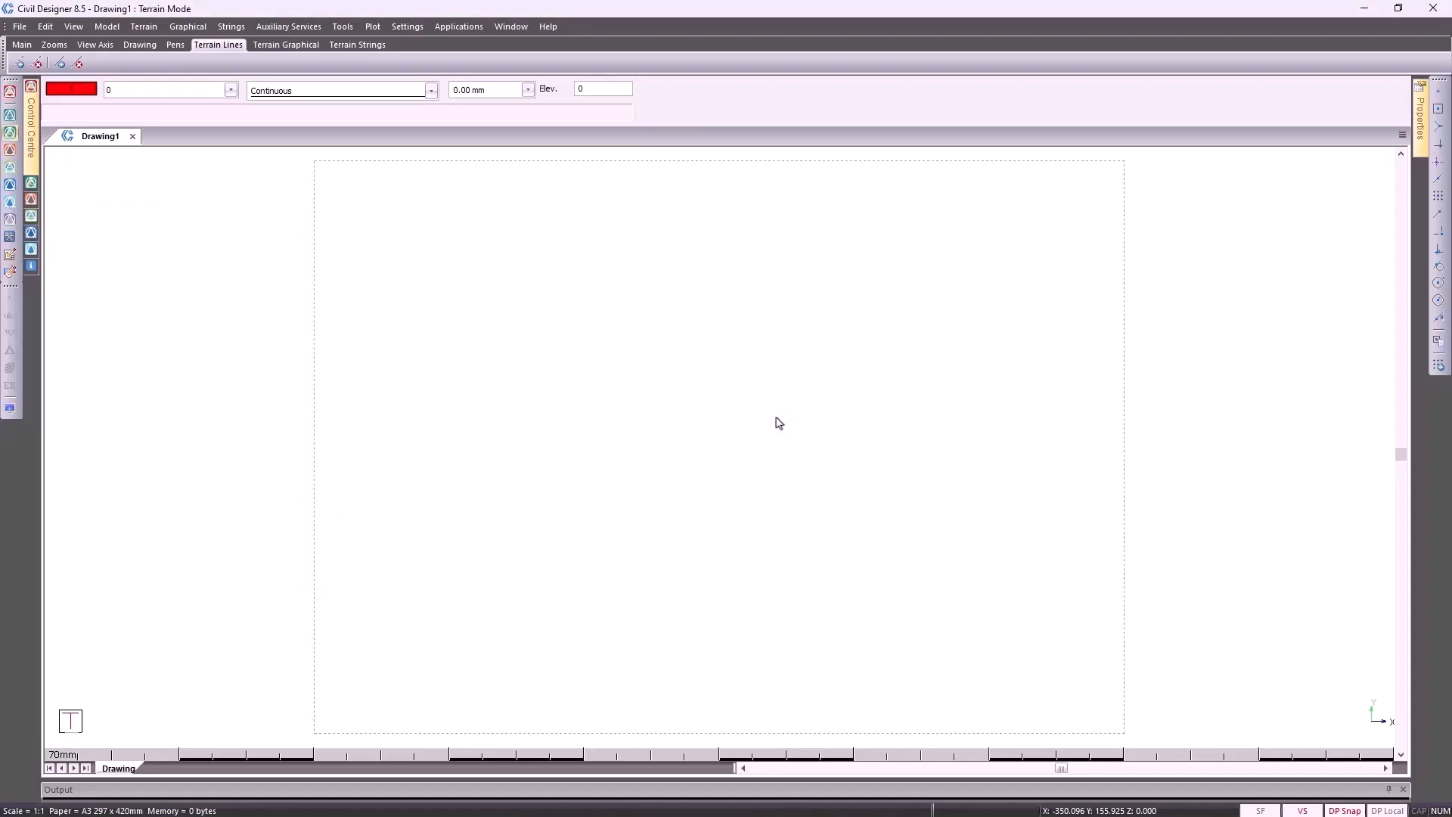
Step: Enable Terrain in the project settings and assign Recovered DTM.dt8 as the terrain file
left_click(20, 30)
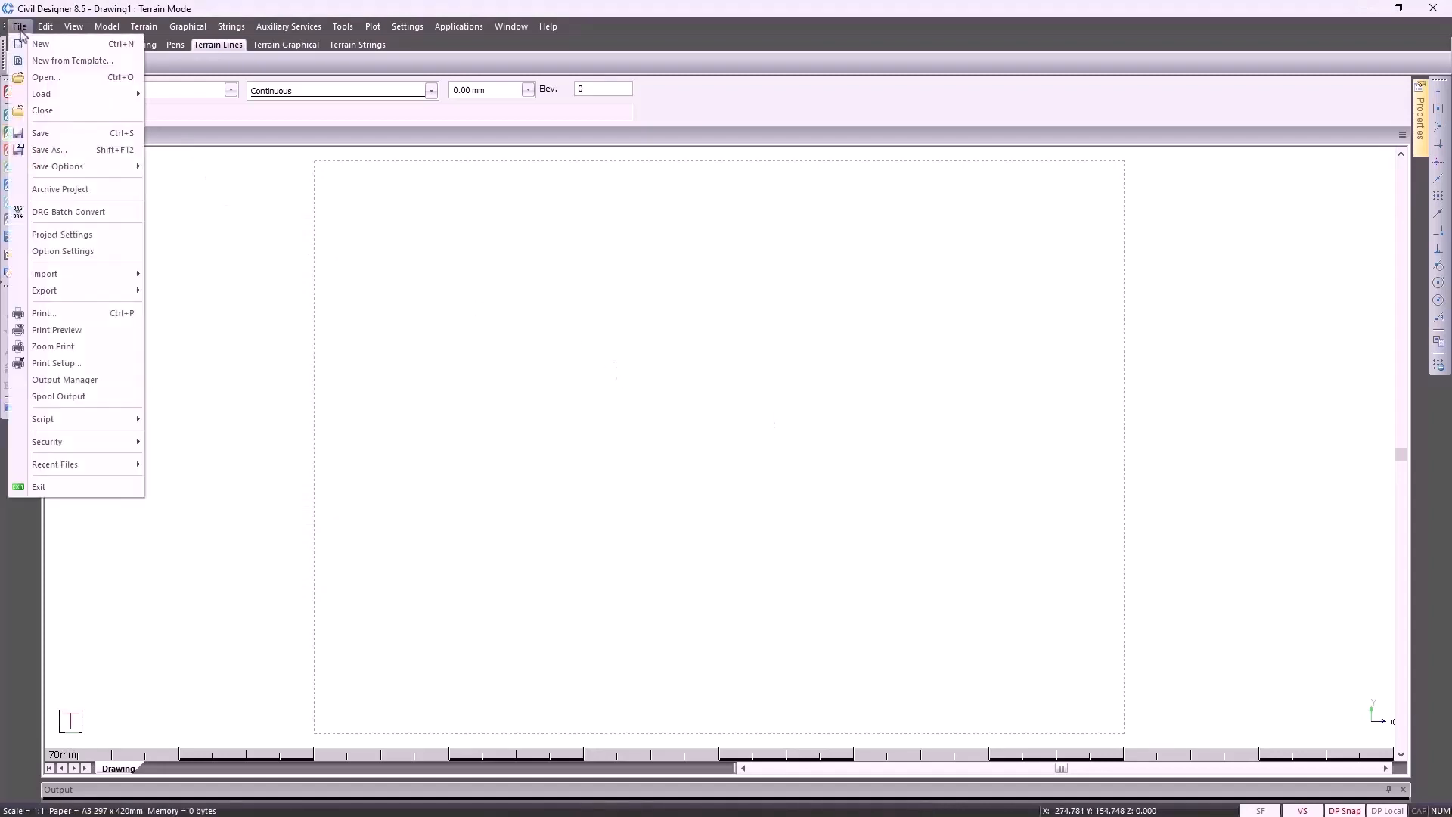
left_click(68, 234)
left_click(623, 305)
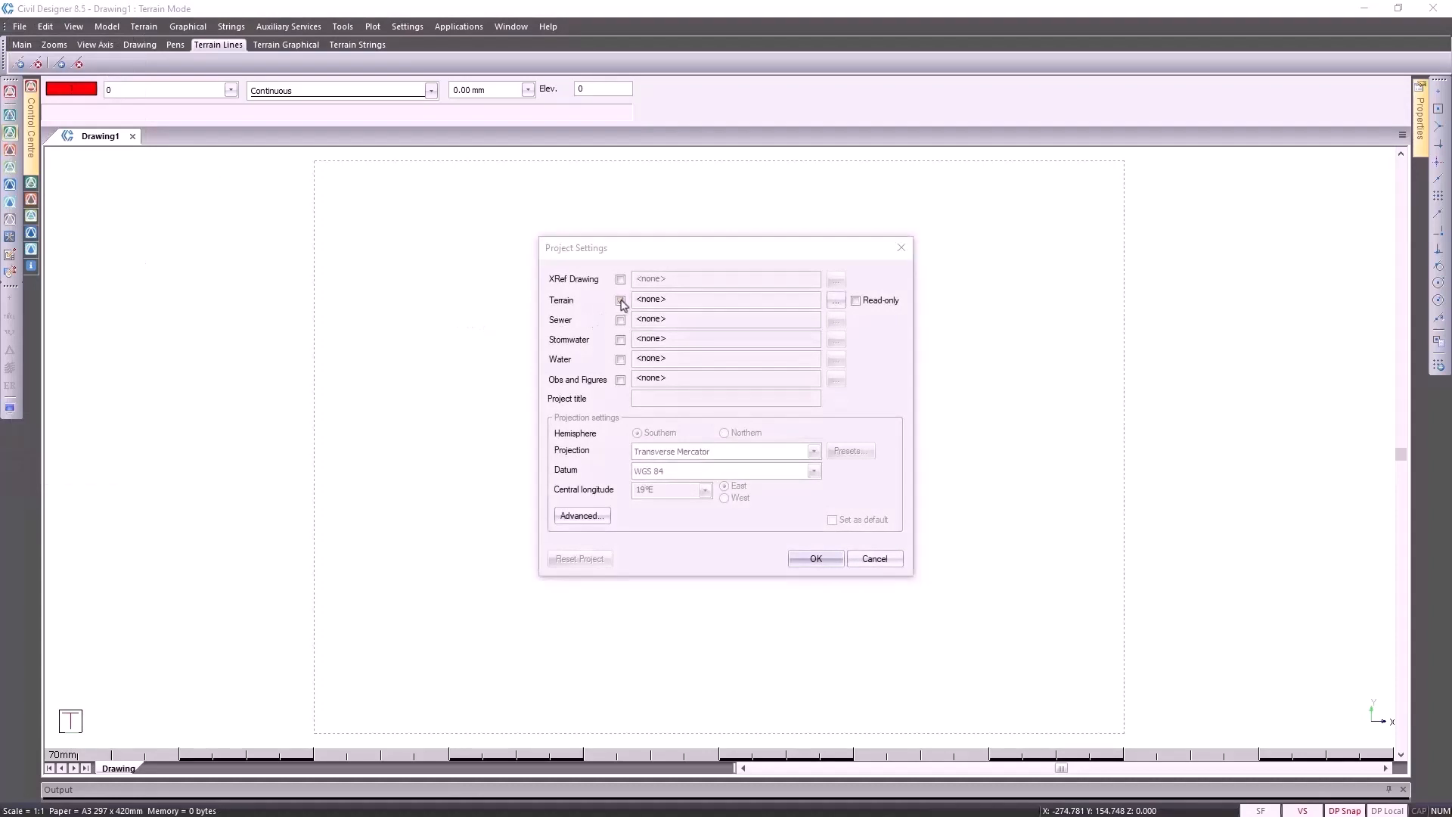
left_click(478, 357)
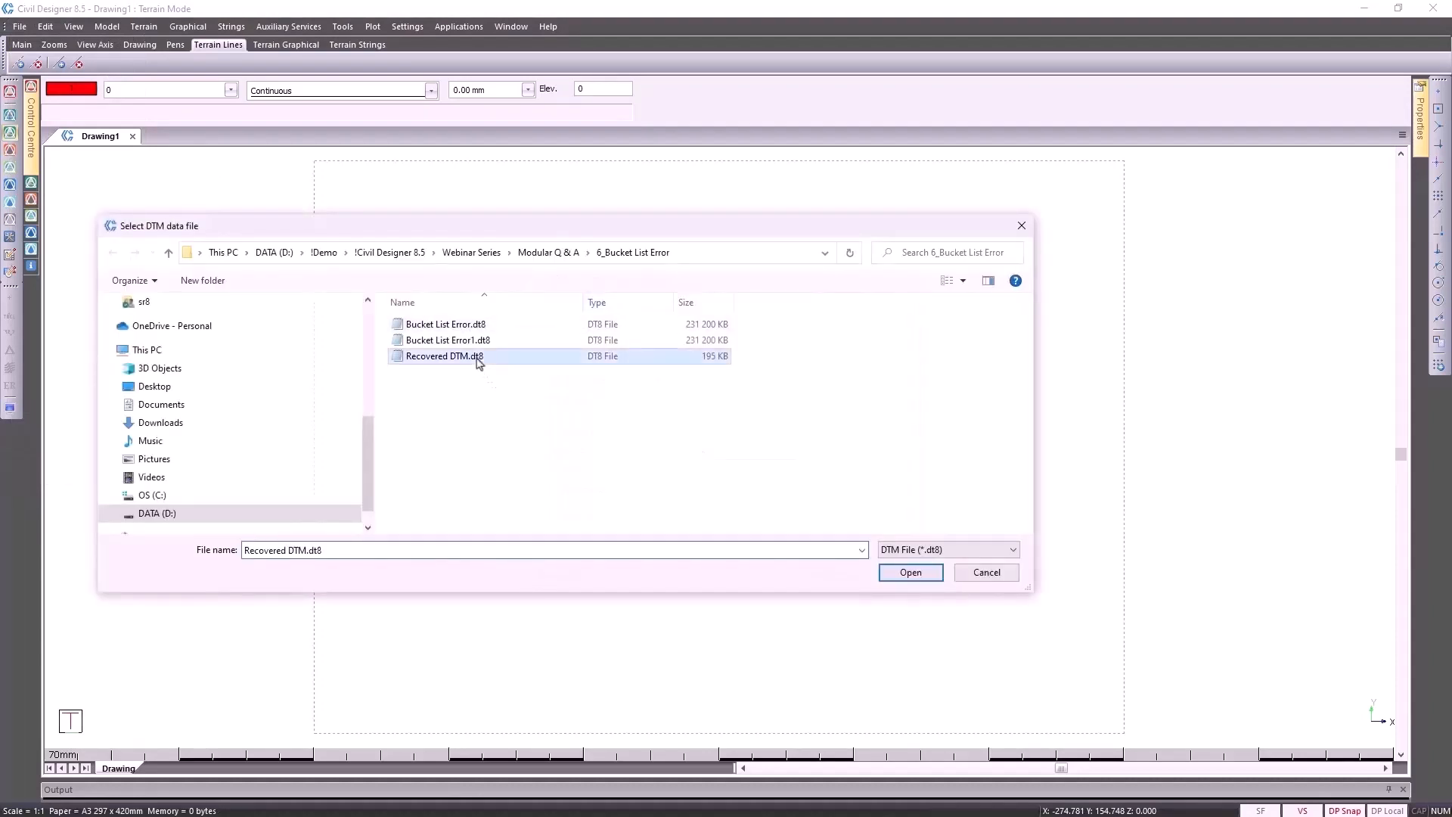
left_click(903, 573)
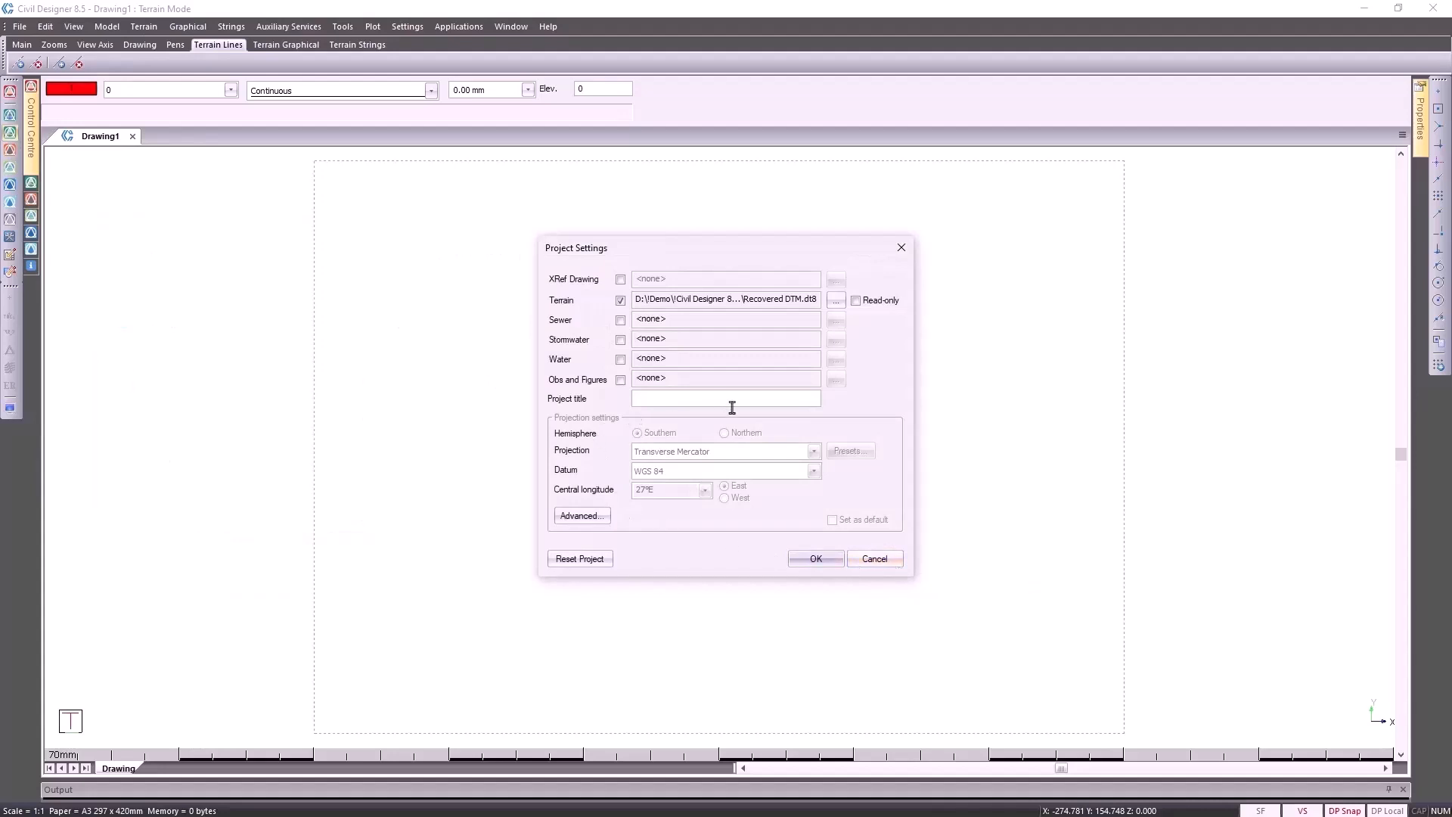
left_click(816, 560)
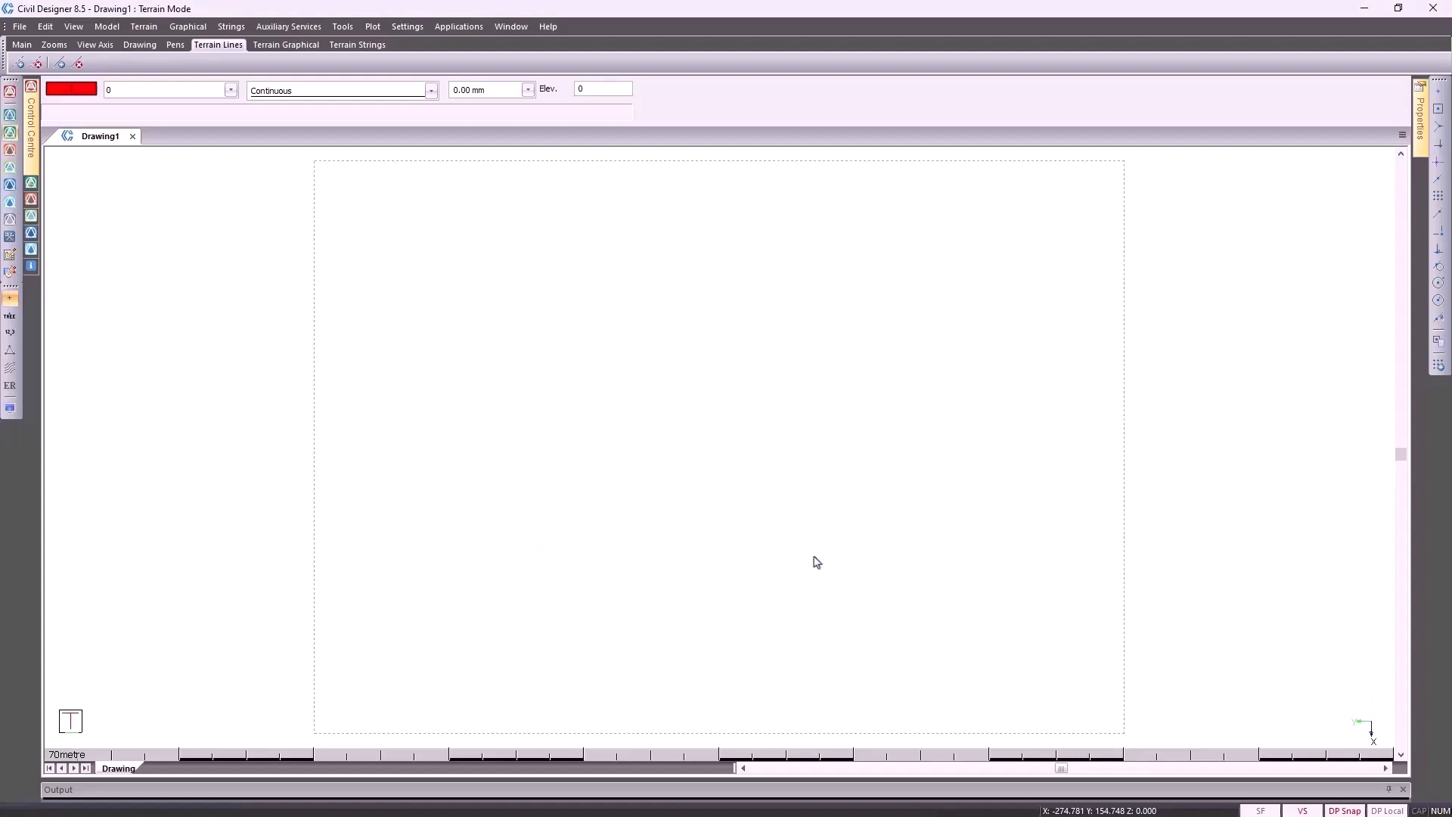
Step: Switch to Survey Mode and load Recovery.csv through the single-file ASCII YXZ import as a comma-delimited file
left_click(12, 118)
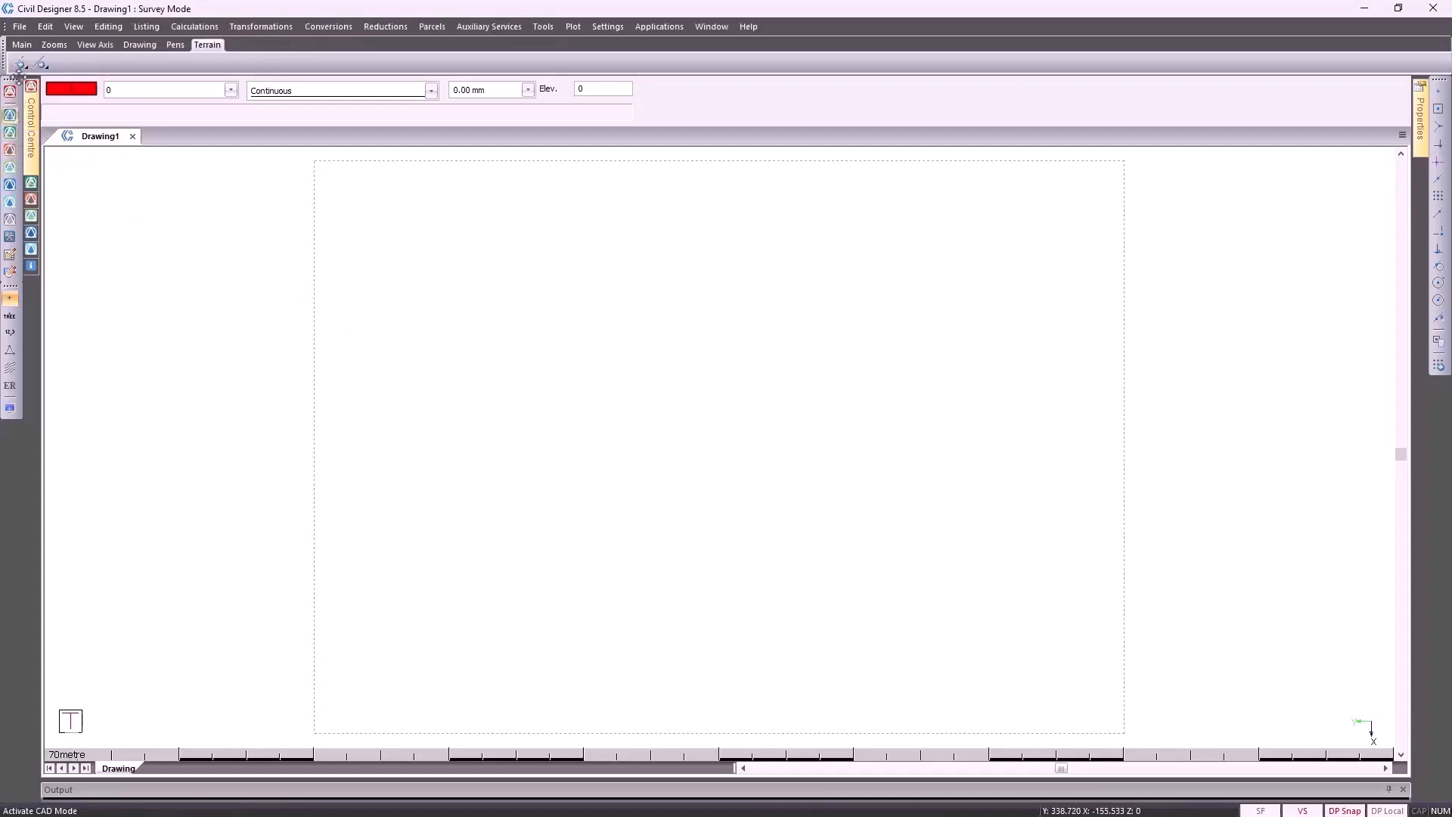
left_click(19, 26)
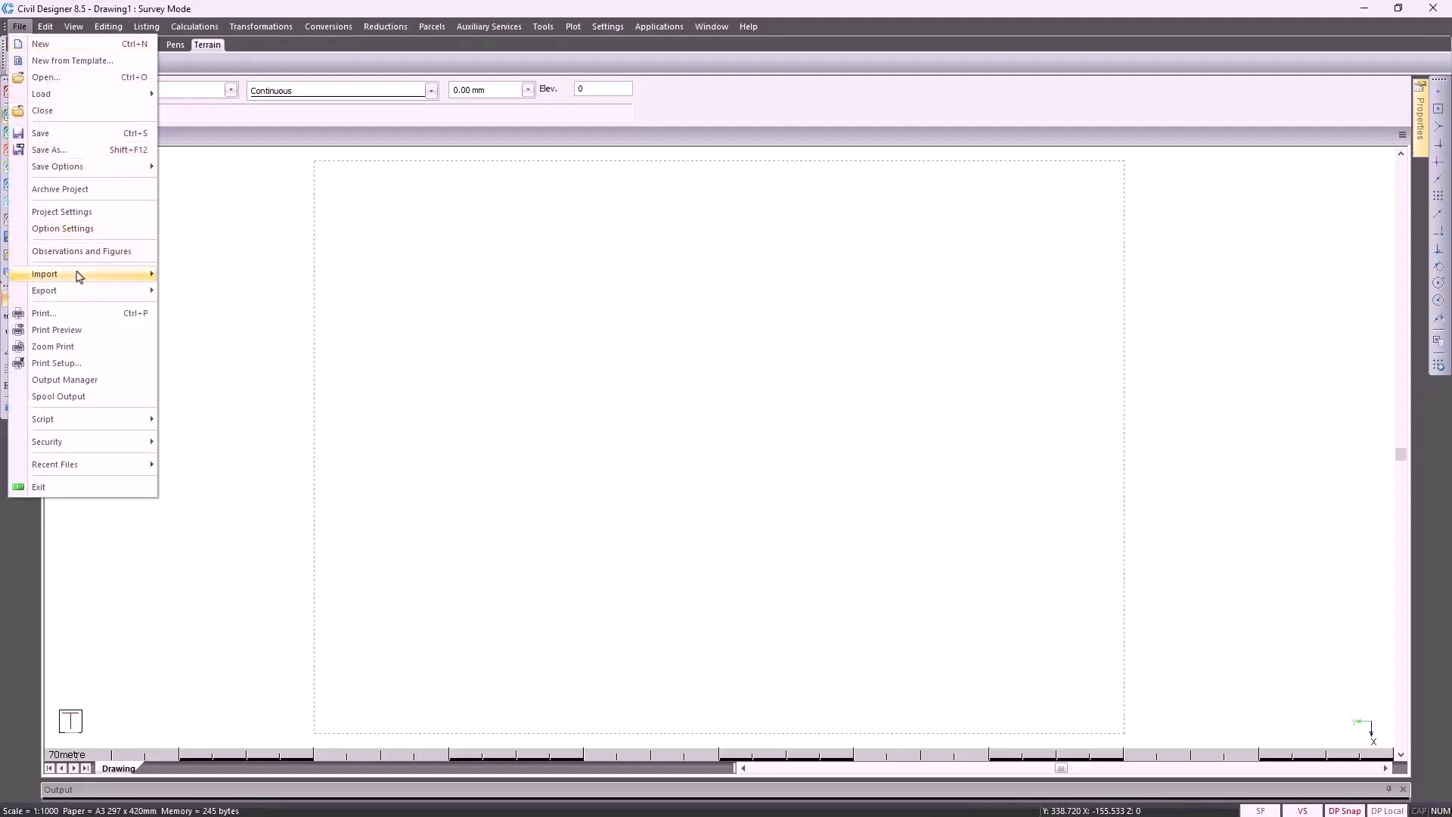
mouse_move(74, 275)
mouse_move(227, 298)
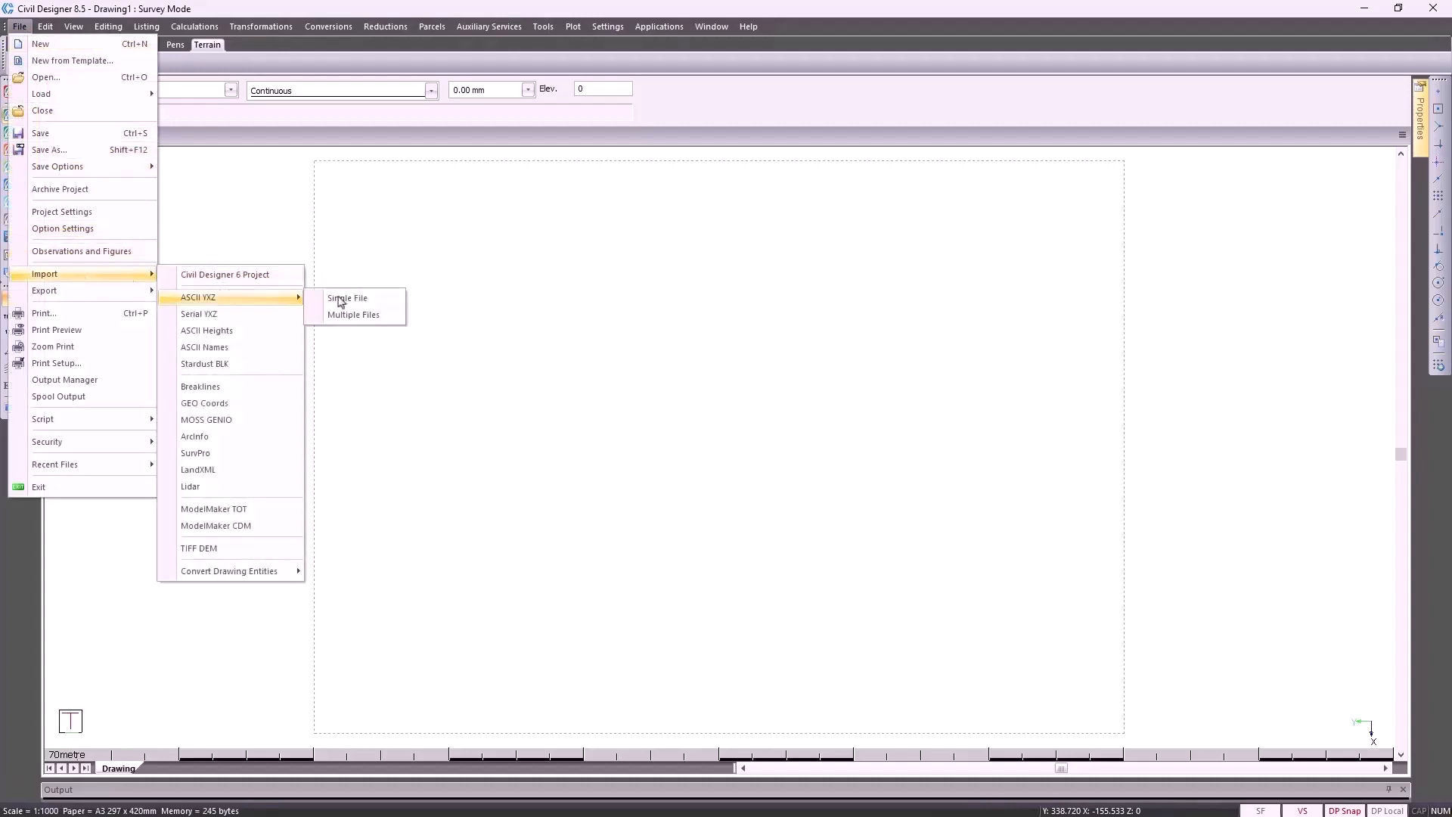
left_click(365, 298)
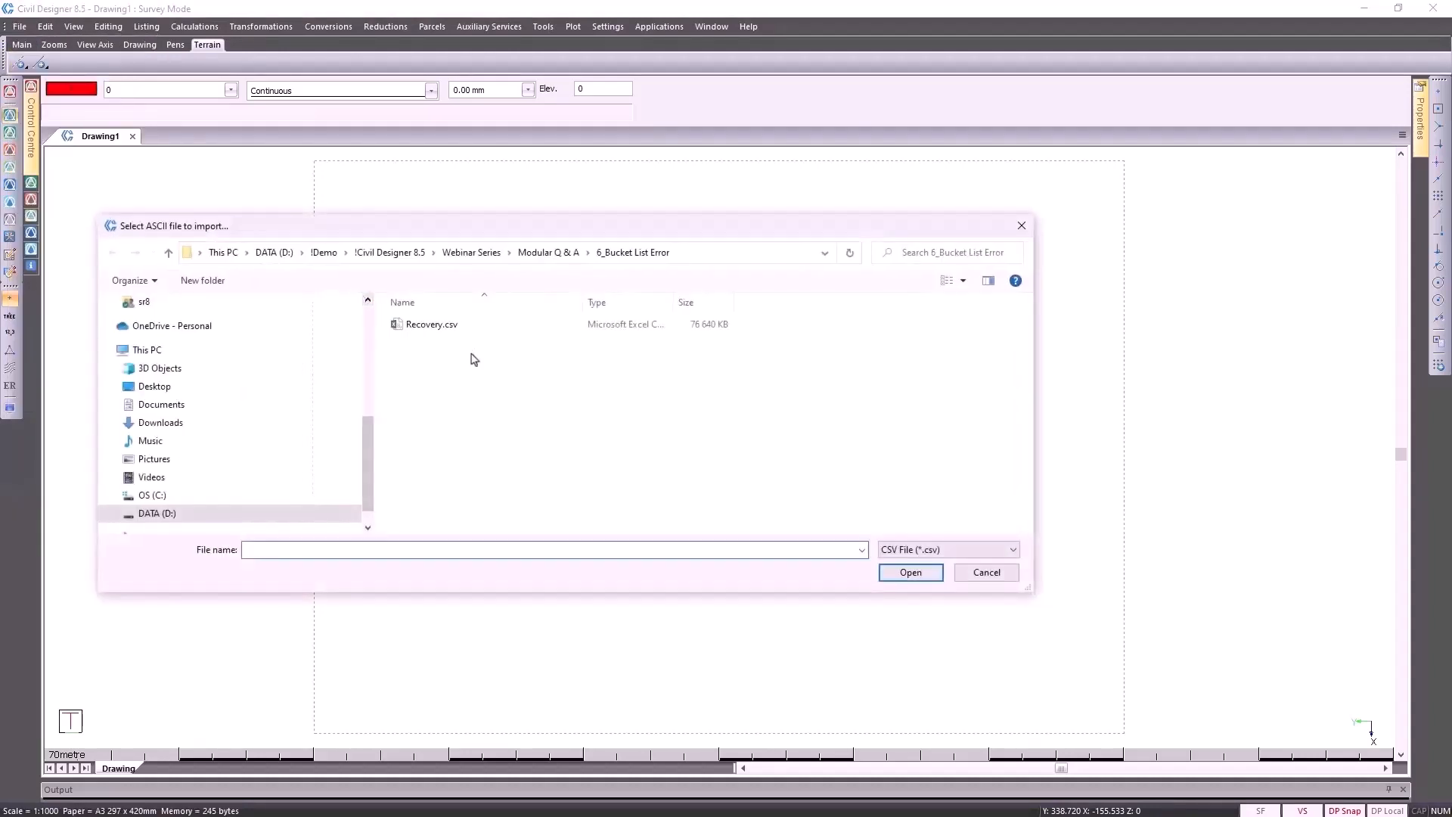
left_click(463, 326)
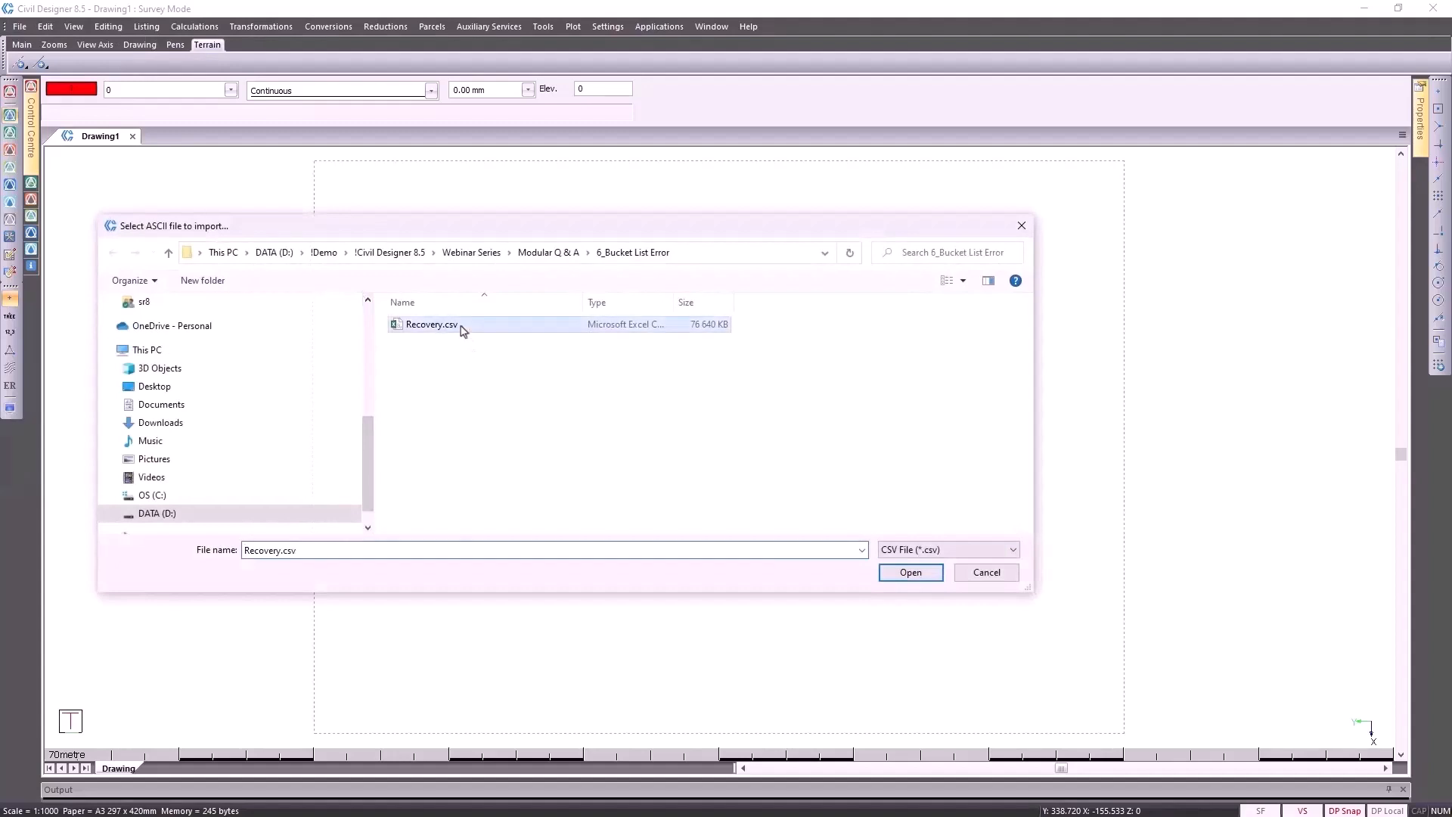
left_click(910, 573)
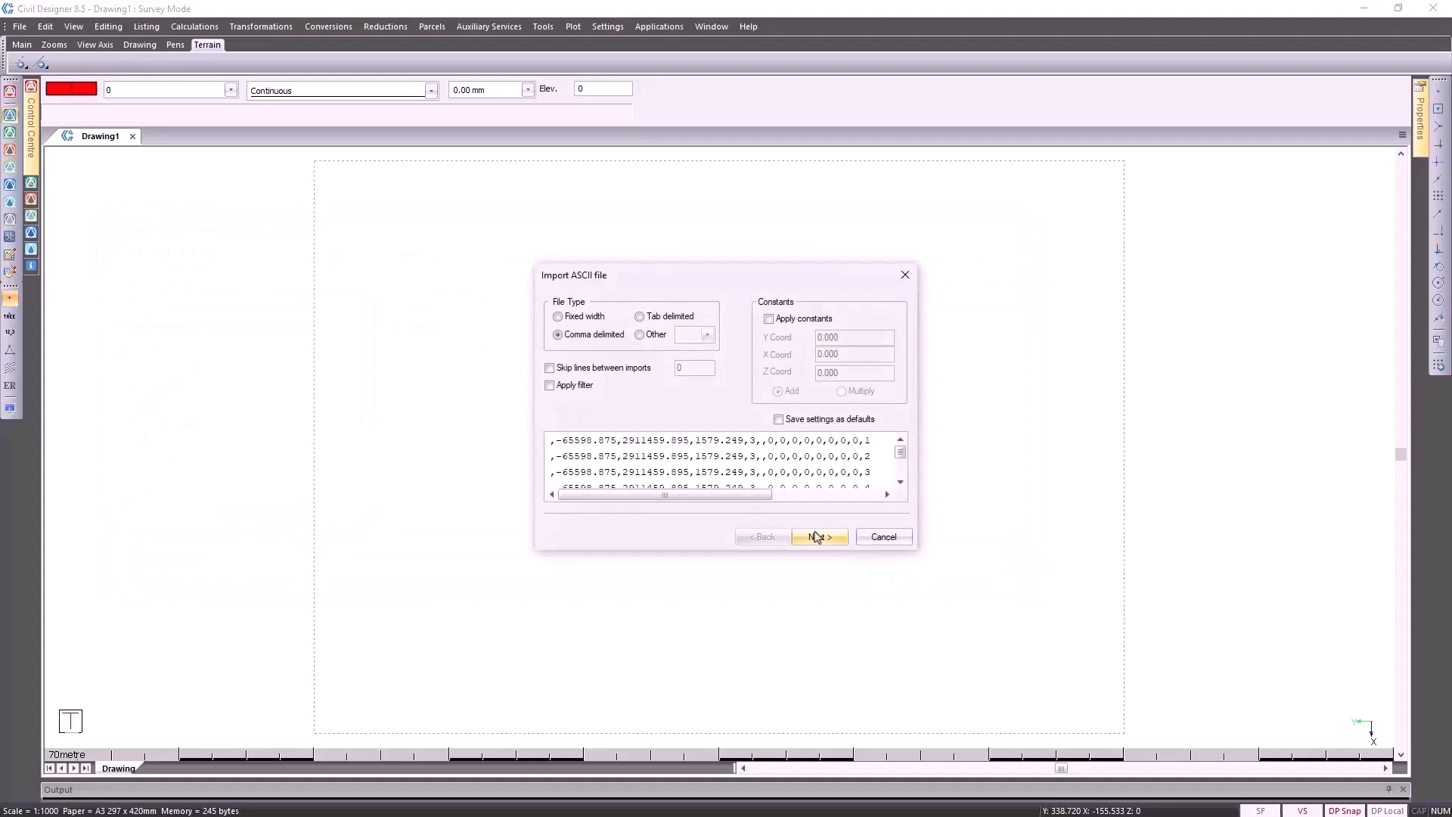
left_click(817, 536)
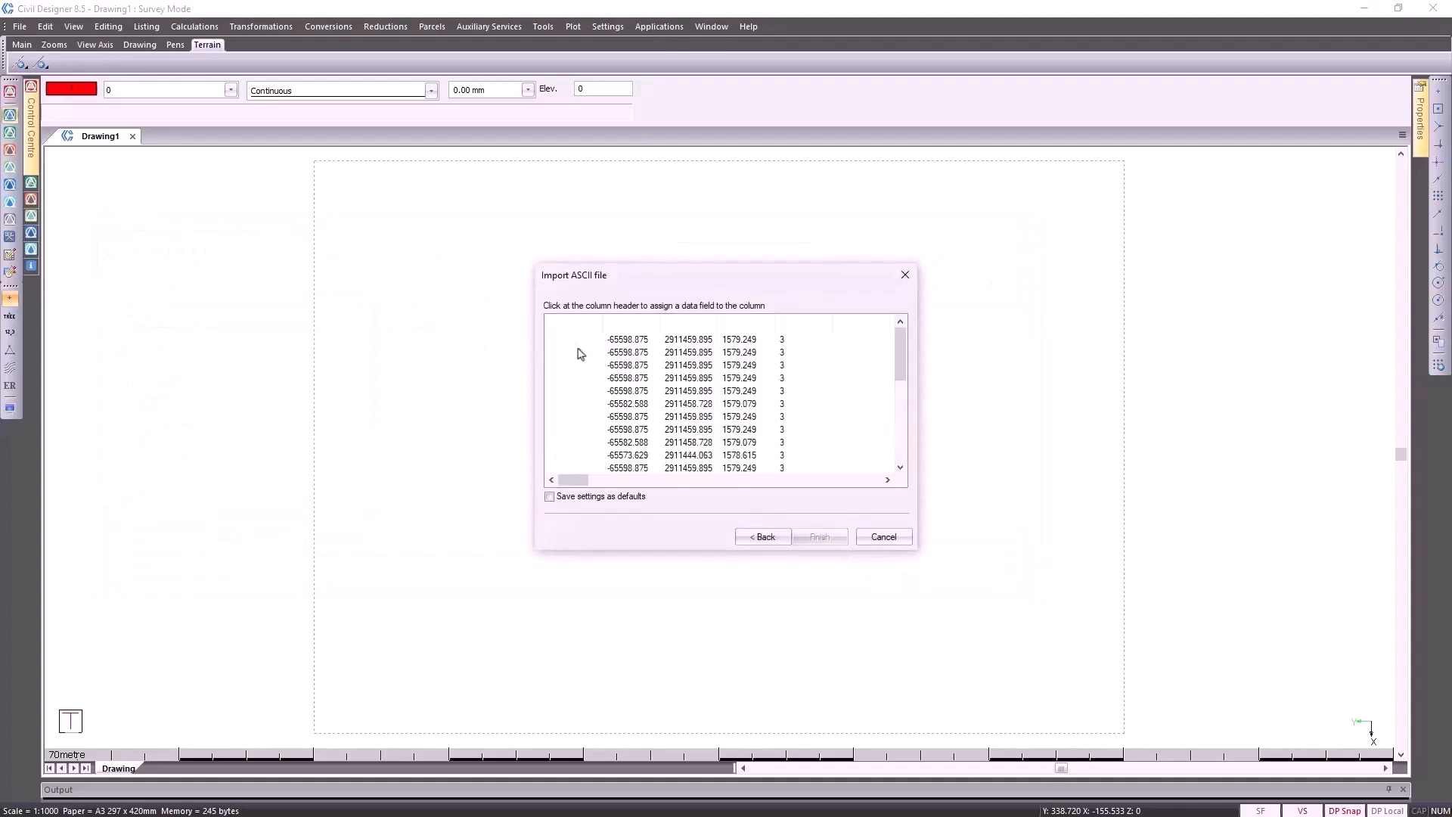
Step: Assign the first five import columns to Name, Y Coord, X Coord, Z Coord and Surface
left_click(564, 325)
left_click(590, 340)
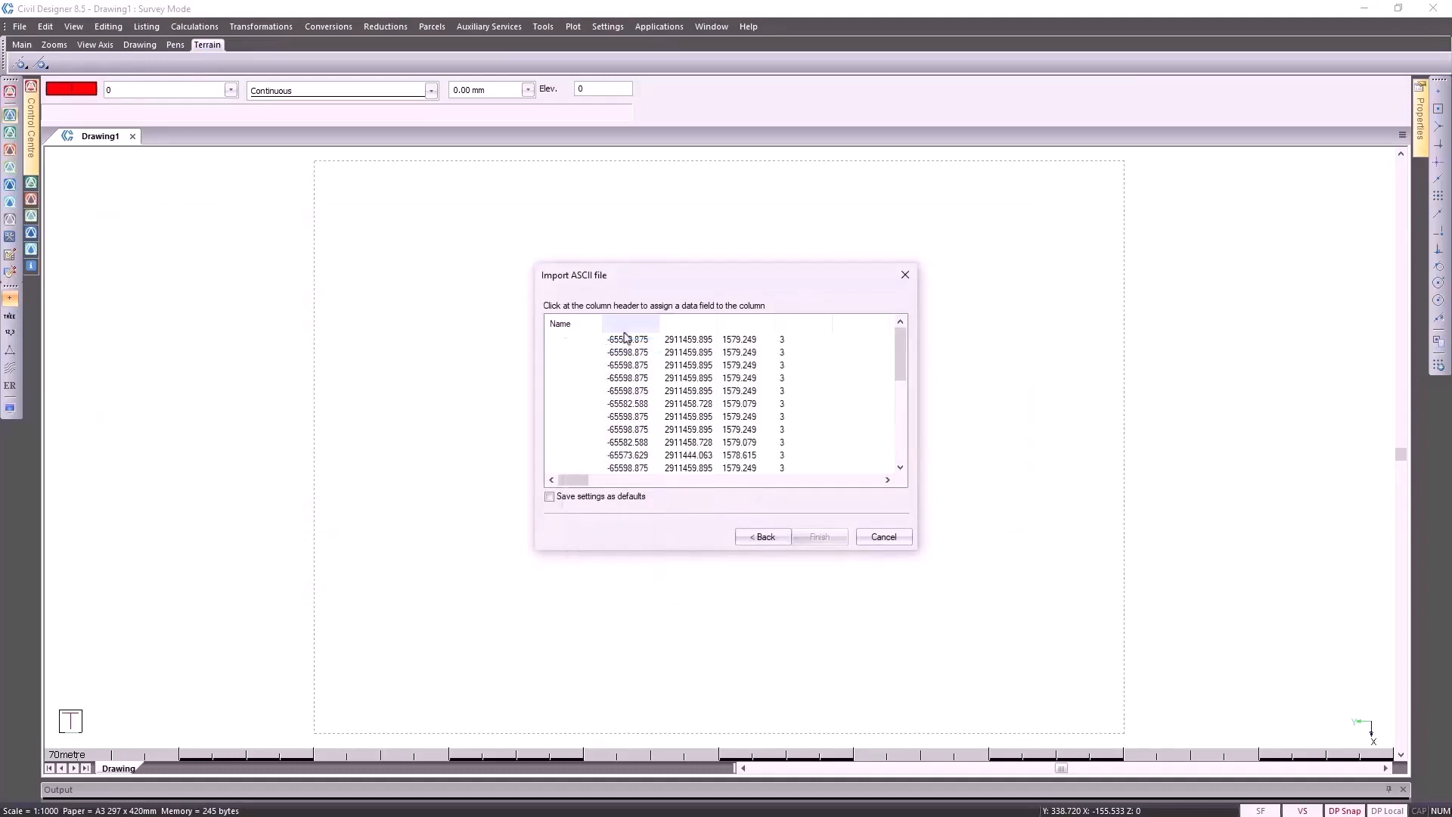
left_click(627, 325)
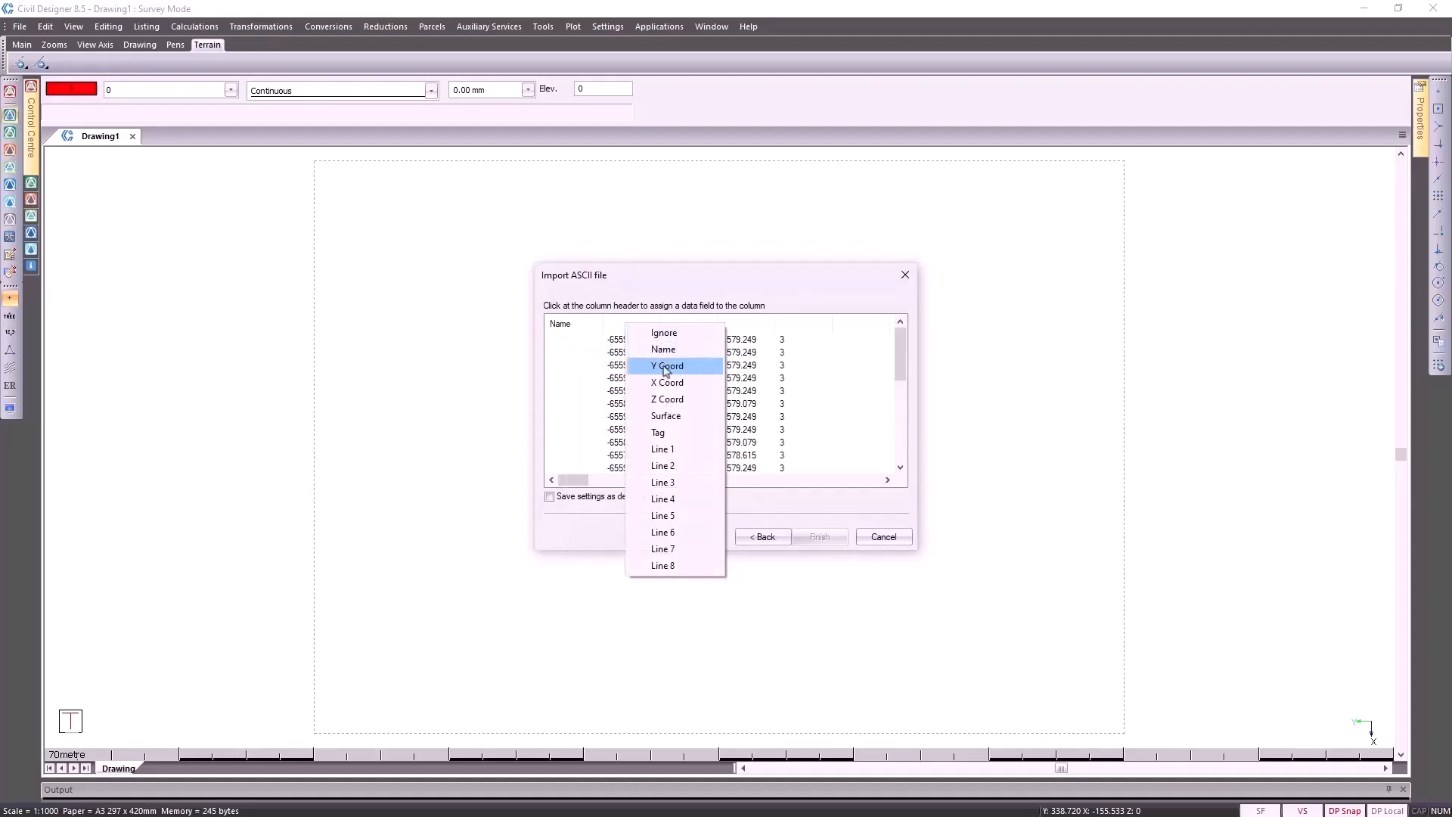
left_click(665, 366)
left_click(691, 327)
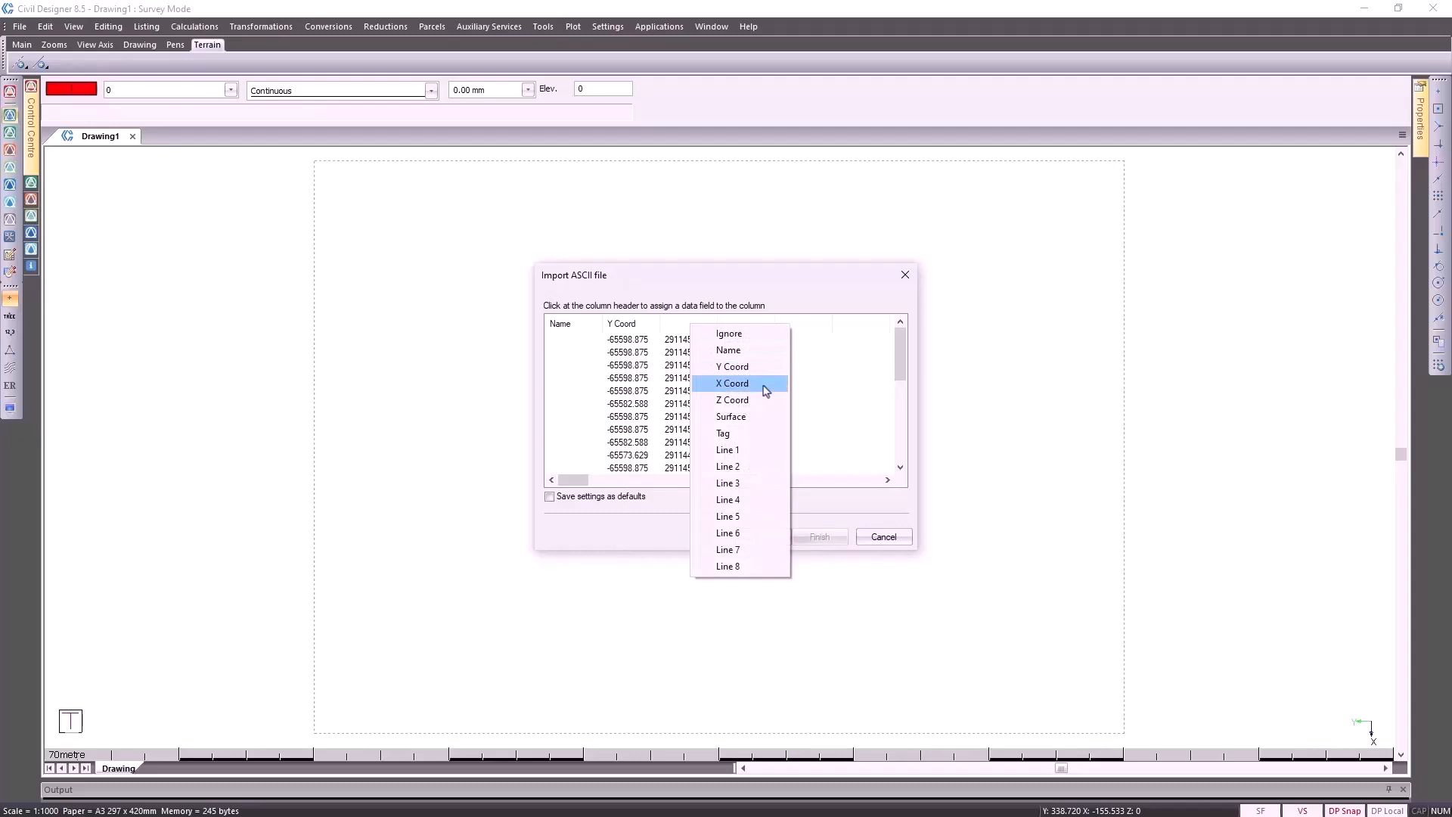
left_click(766, 384)
left_click(738, 327)
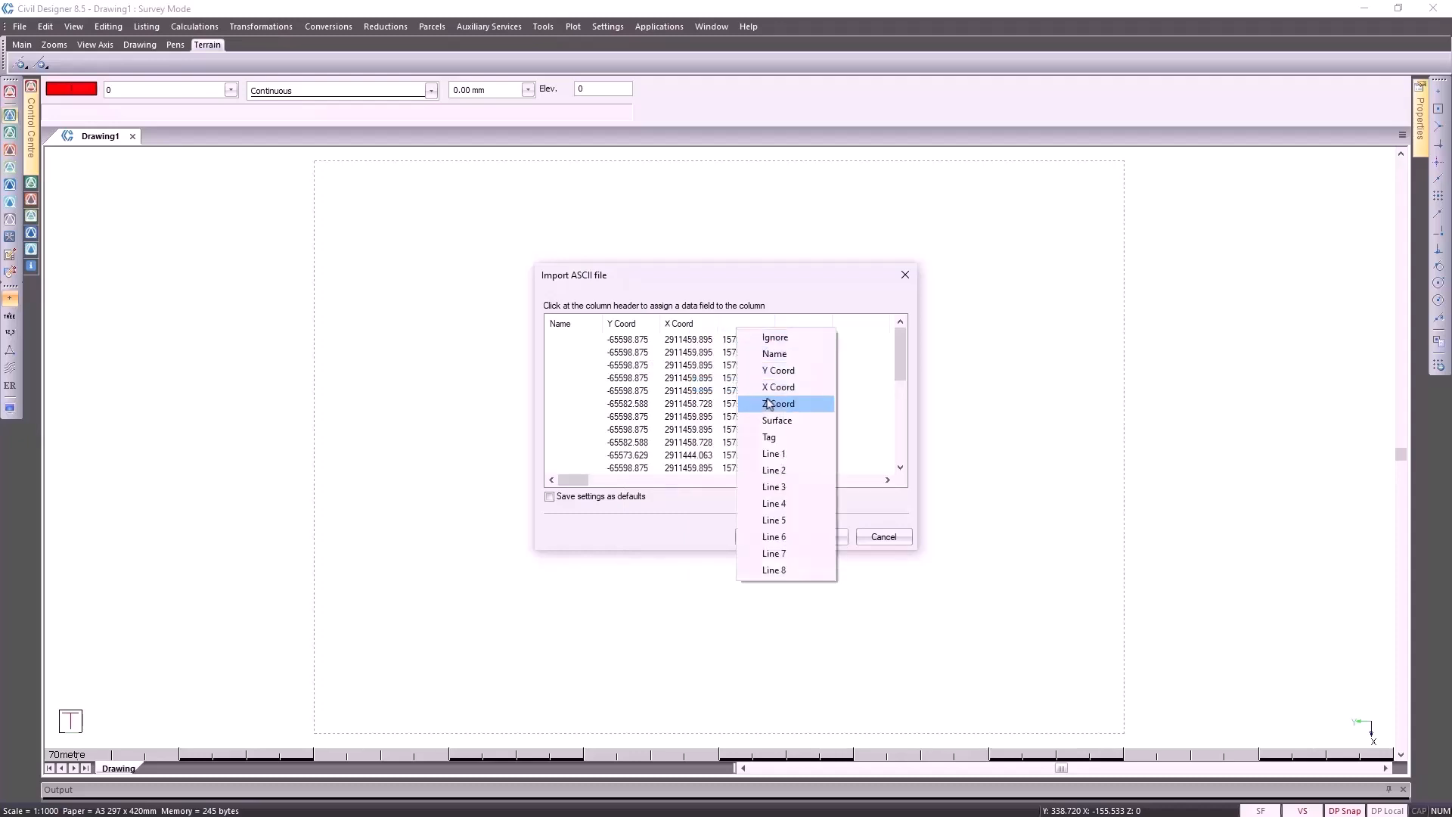
left_click(769, 403)
left_click(804, 329)
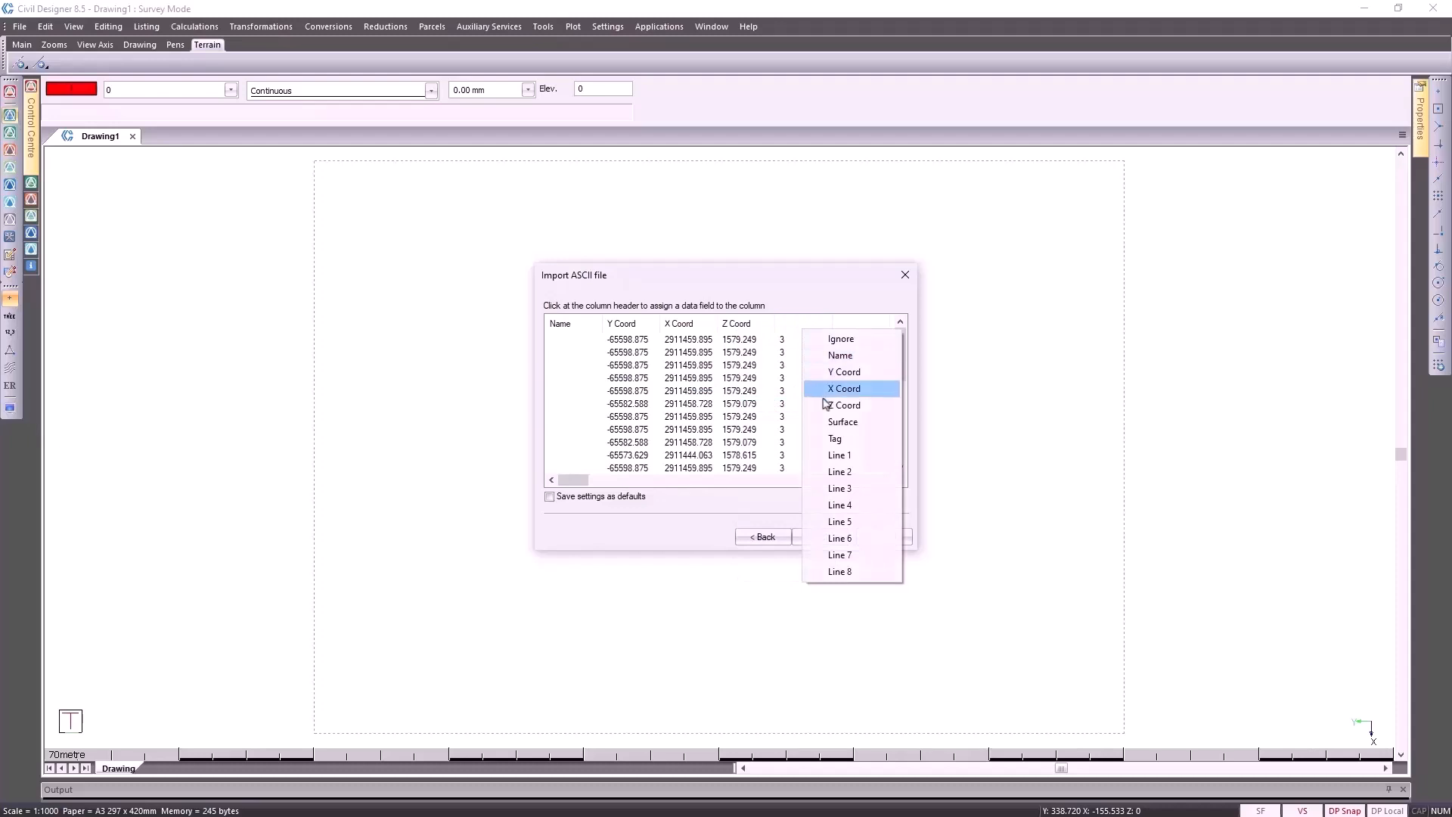
left_click(838, 421)
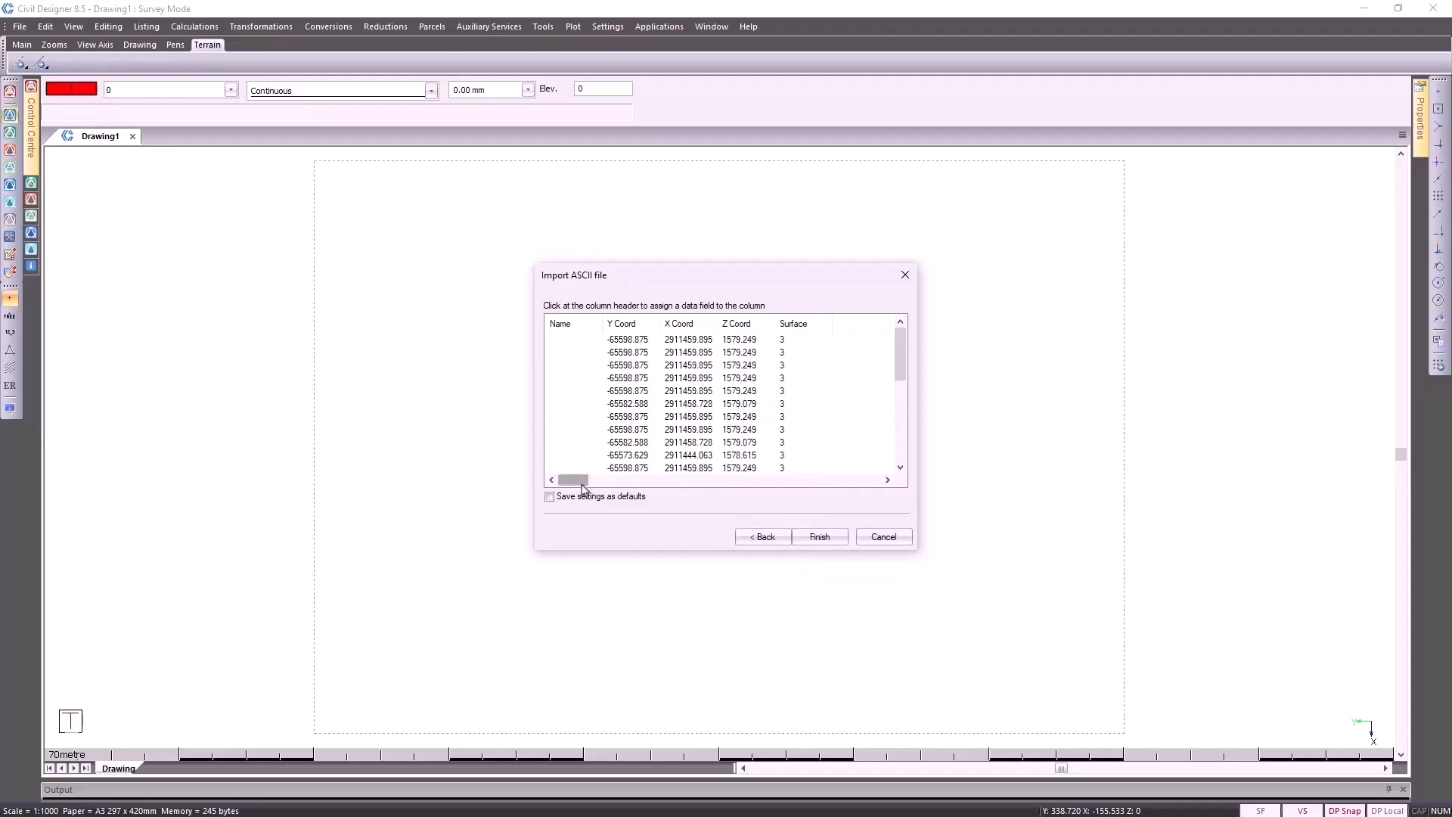
Step: Finish the ASCII import, accepting the data ranges and the default destination surfaces
mouse_move(582, 486)
left_mouse_down()
mouse_move(621, 485)
mouse_move(560, 481)
left_mouse_up()
left_click(815, 536)
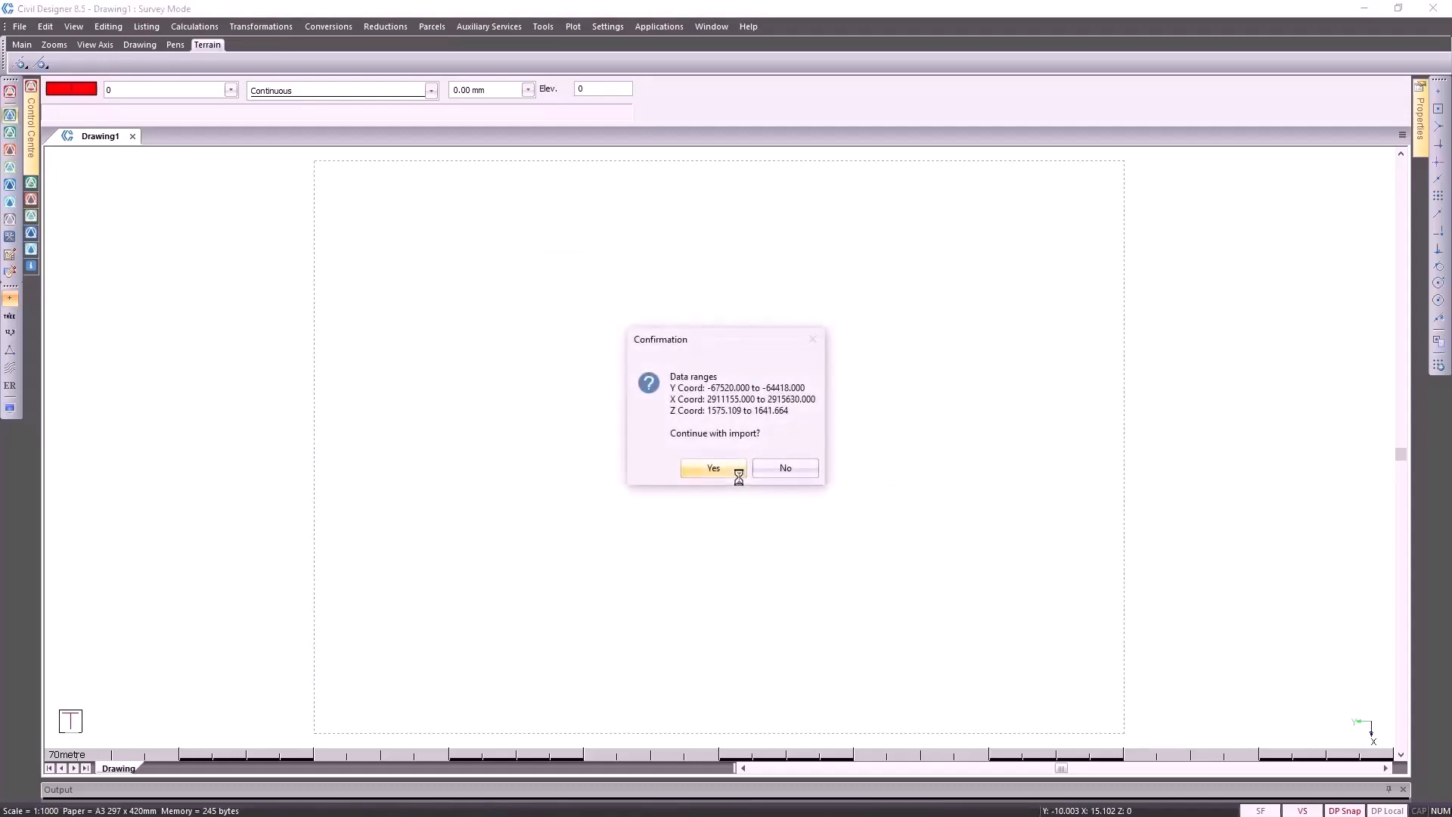
left_click(717, 470)
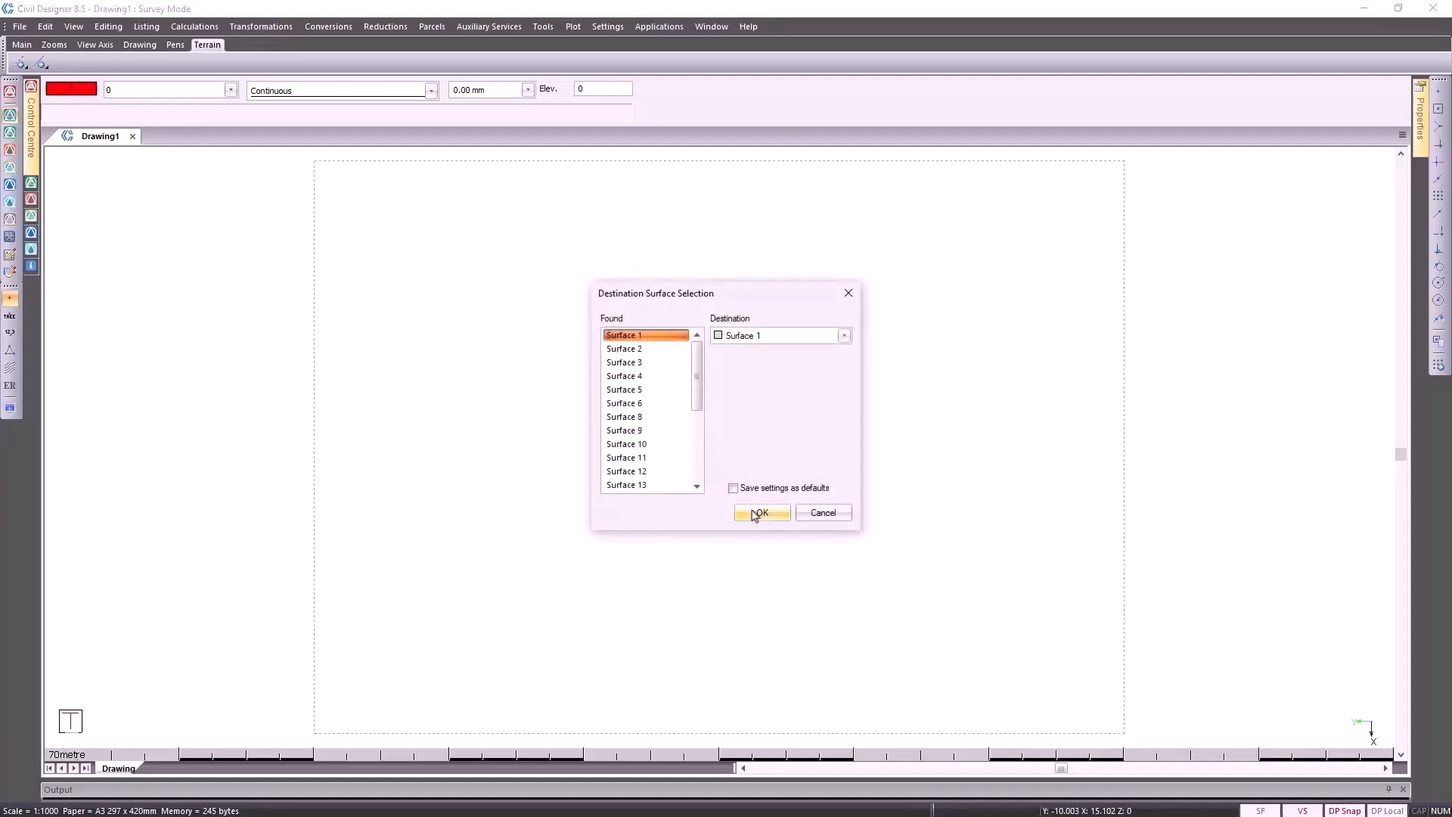
left_click(755, 512)
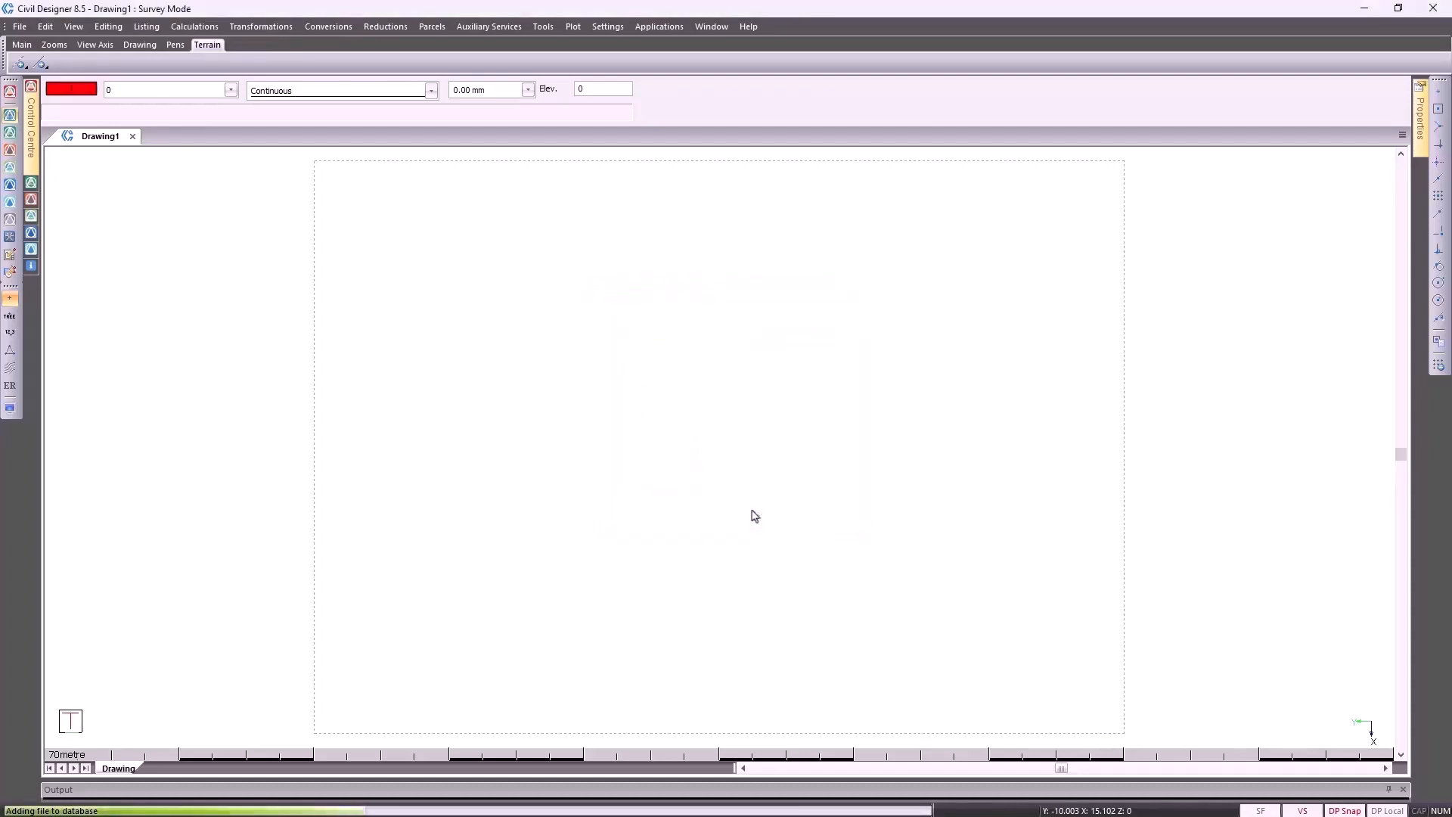